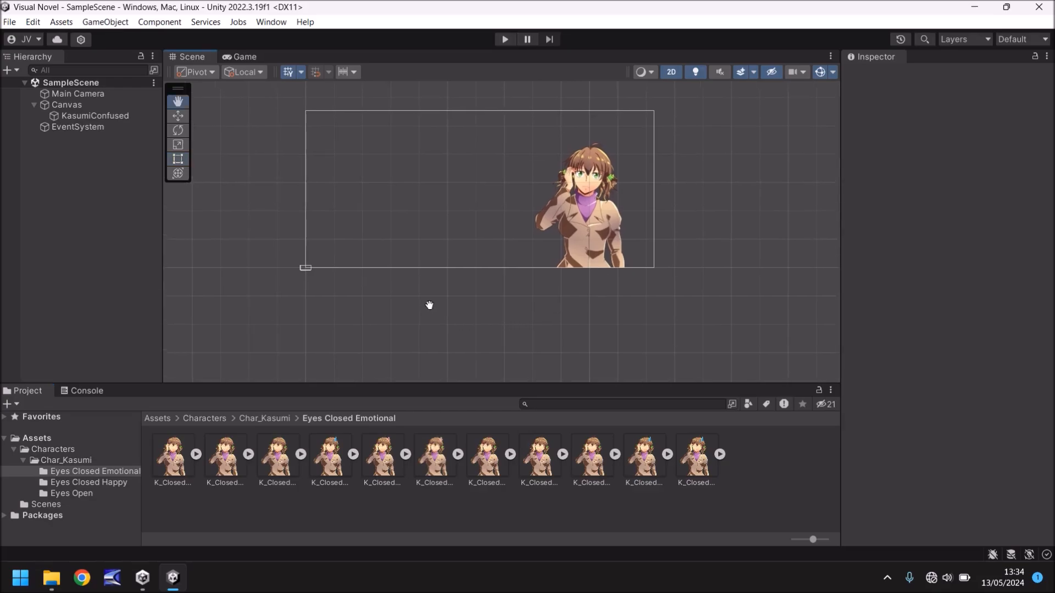
# Step: Create a new folder in the top-level Assets of the Project panel
pyautogui.moveTo(428, 304); pyautogui.dragTo(431, 355, button='middle')
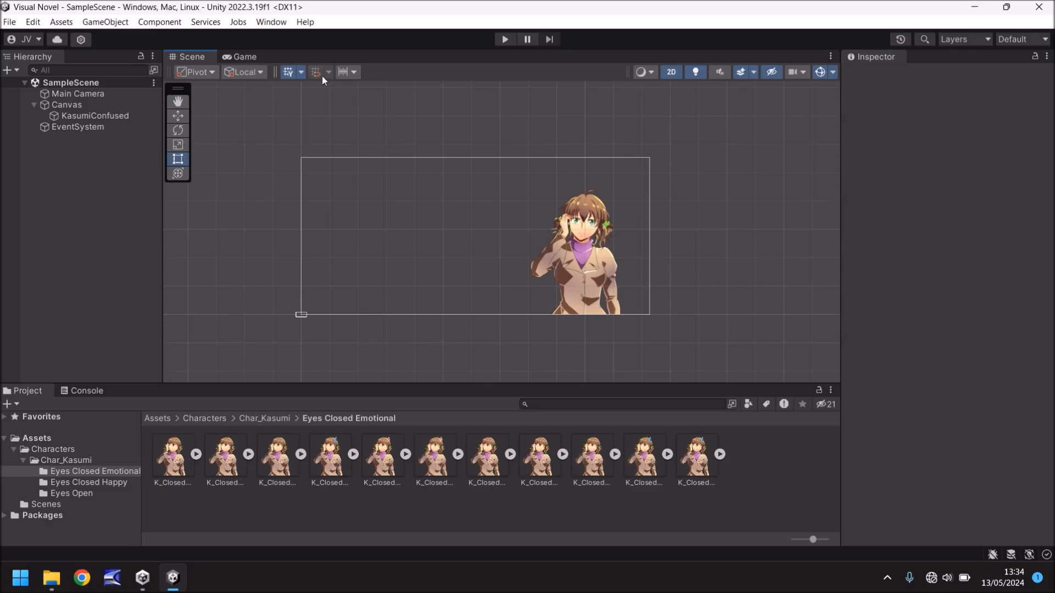
pyautogui.click(249, 57)
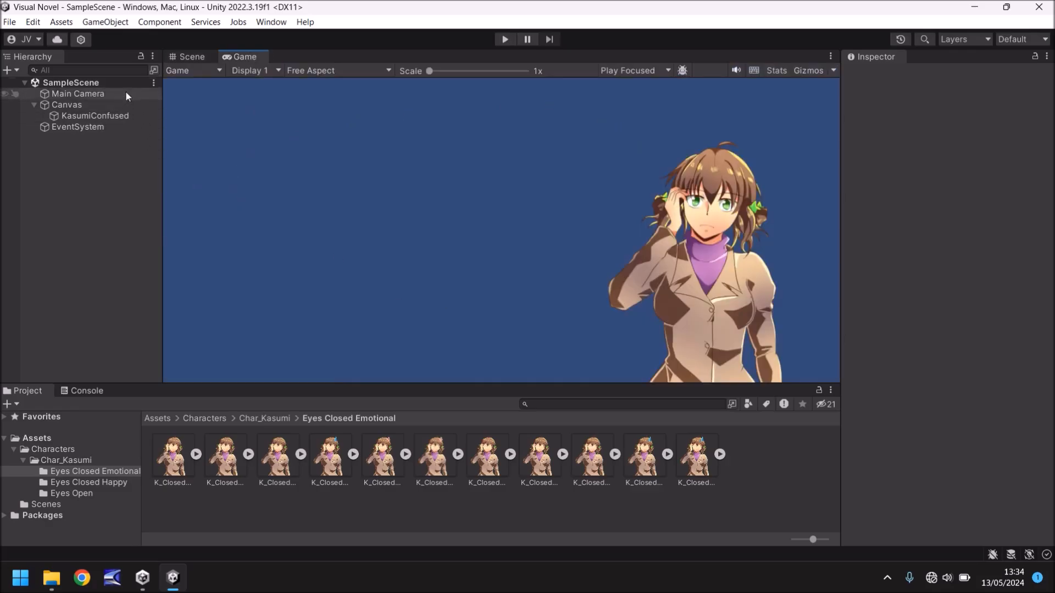
pyautogui.click(189, 57)
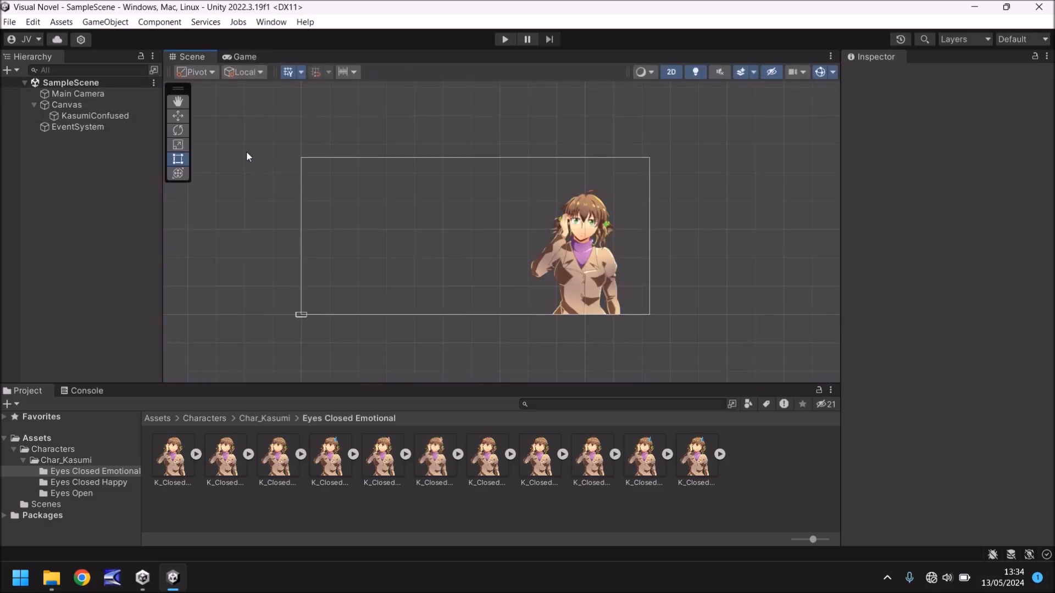
pyautogui.click(40, 438)
pyautogui.rightClick(292, 468)
pyautogui.moveTo(396, 99)
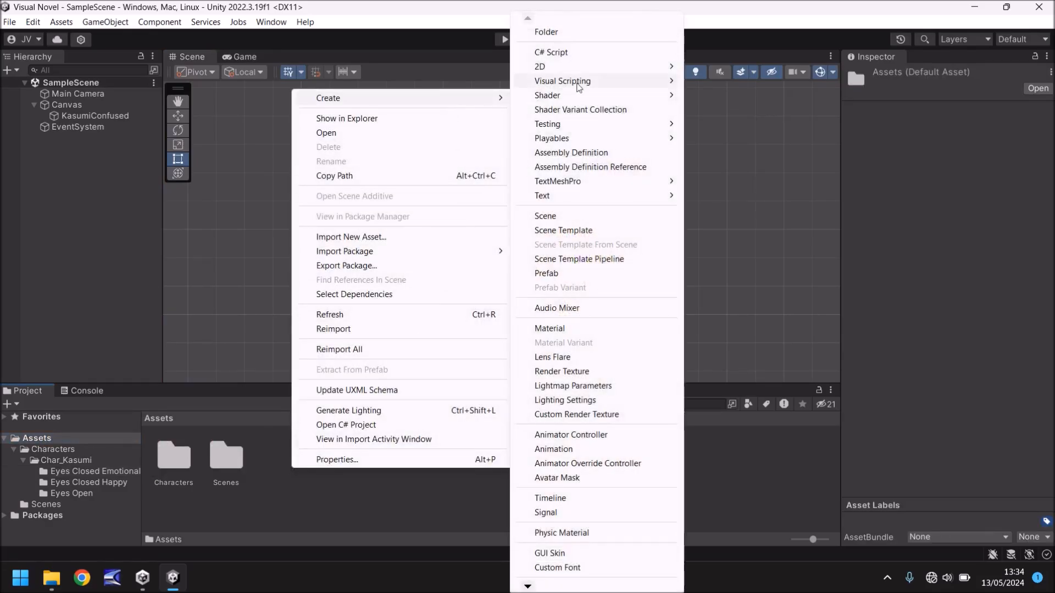
pyautogui.click(573, 33)
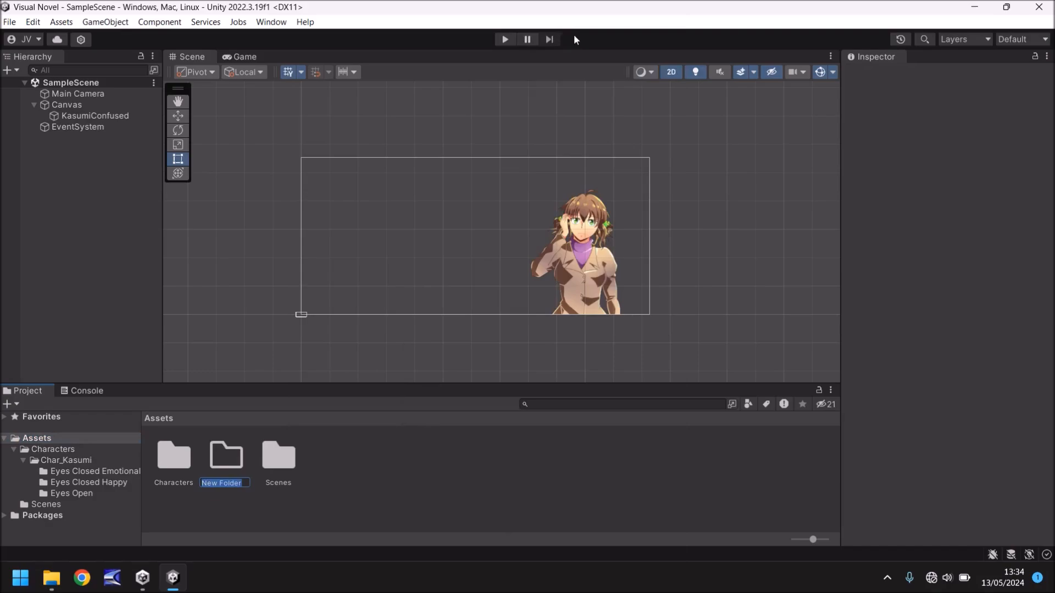
pyautogui.press('Return')
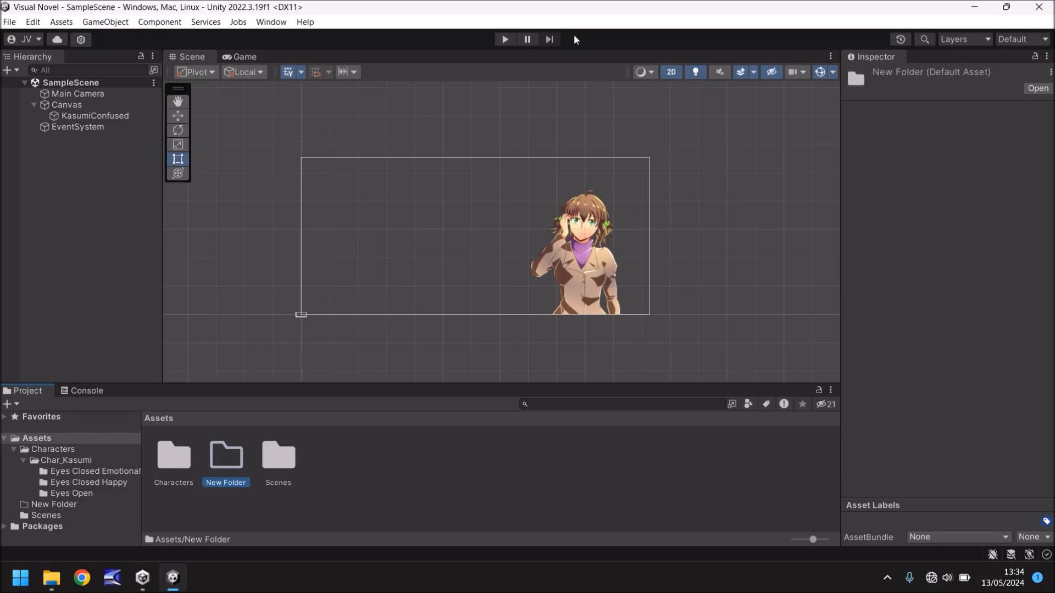
# Step: Rename the new folder to BackgroundImg and go inside it
pyautogui.press('F2')
pyautogui.write('Backg')
pyautogui.write('round')
pyautogui.write('Img')
pyautogui.press('Return')
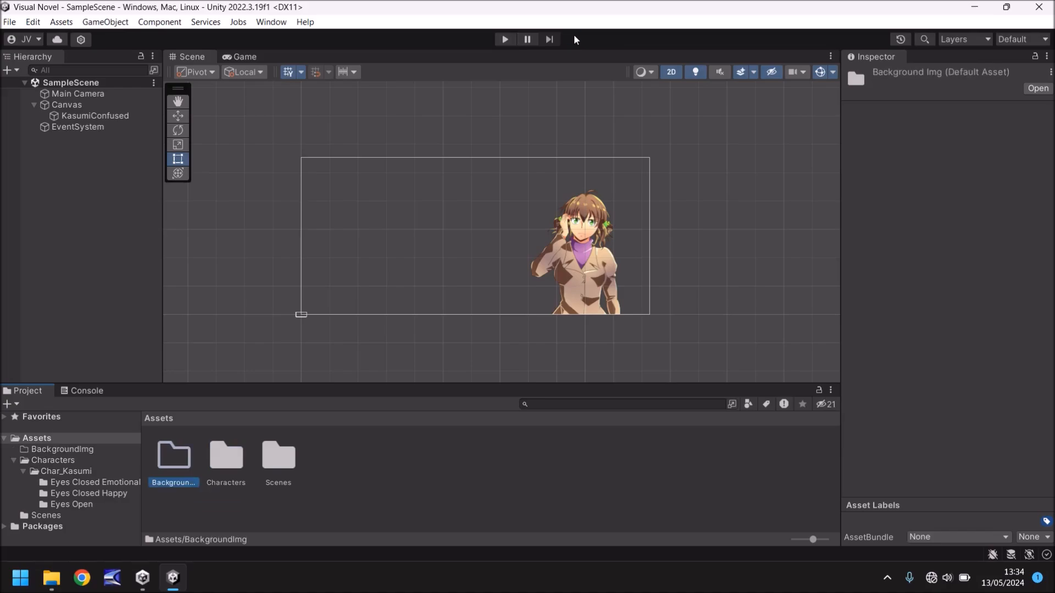
pyautogui.press('Return')
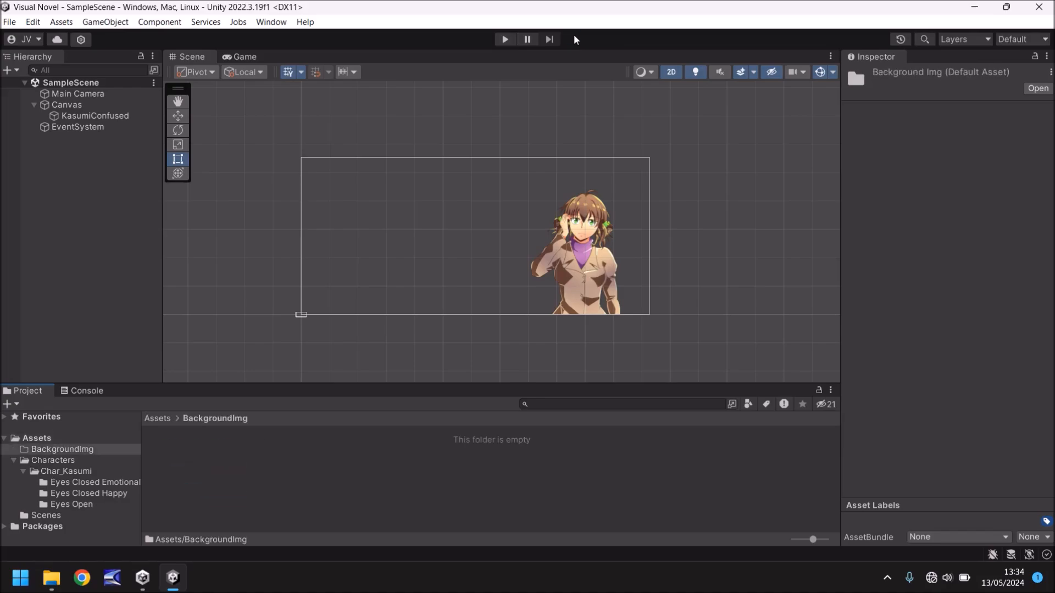
# Step: Import the SchoolBack image from File Explorer into the BackgroundImg folder
pyautogui.click(51, 578)
pyautogui.moveTo(149, 151)
pyautogui.mouseDown()
pyautogui.moveTo(150, 409)
pyautogui.moveTo(362, 449)
pyautogui.mouseUp()
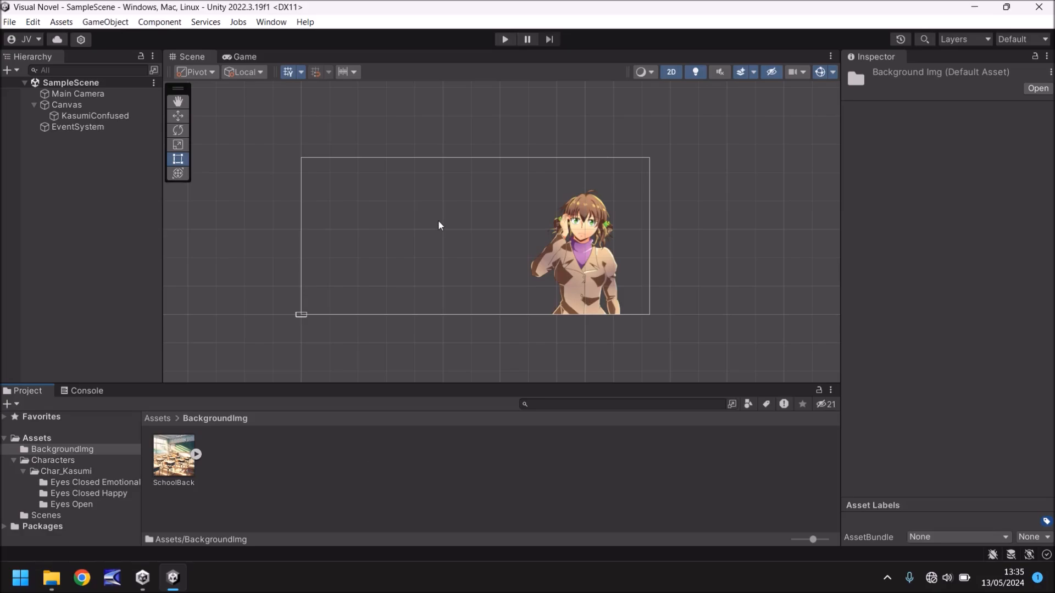
# Step: Add a UI Raw Image under the Canvas and name it ClassroomBack
pyautogui.click(100, 24)
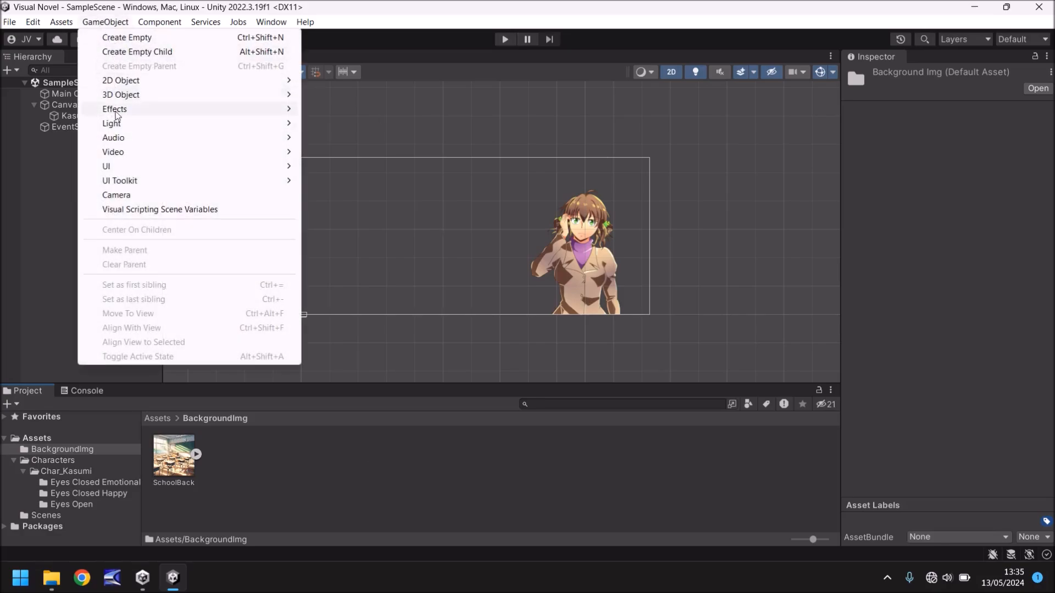
pyautogui.moveTo(116, 166)
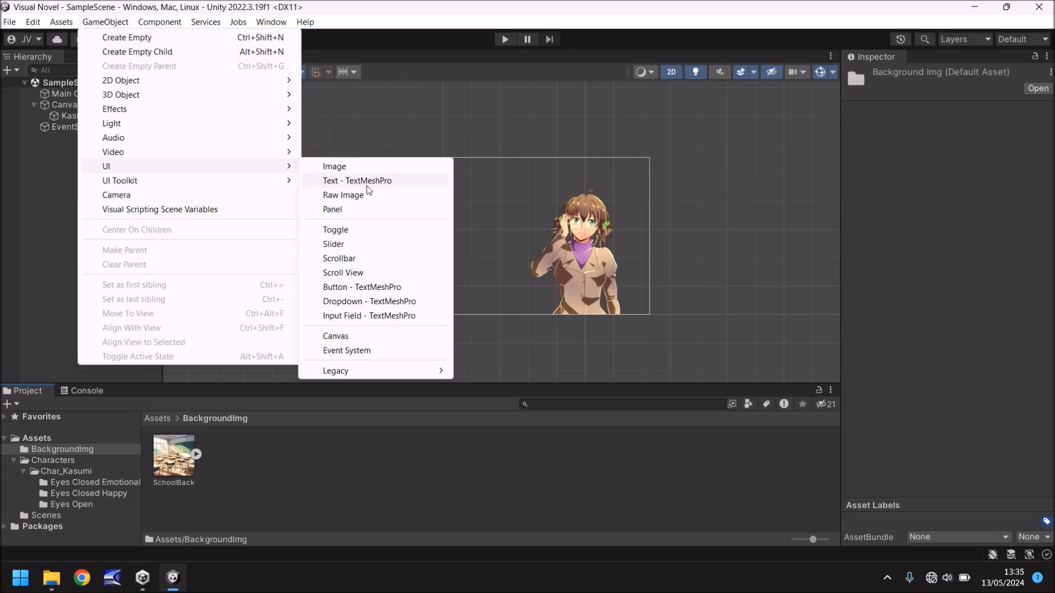
pyautogui.click(364, 195)
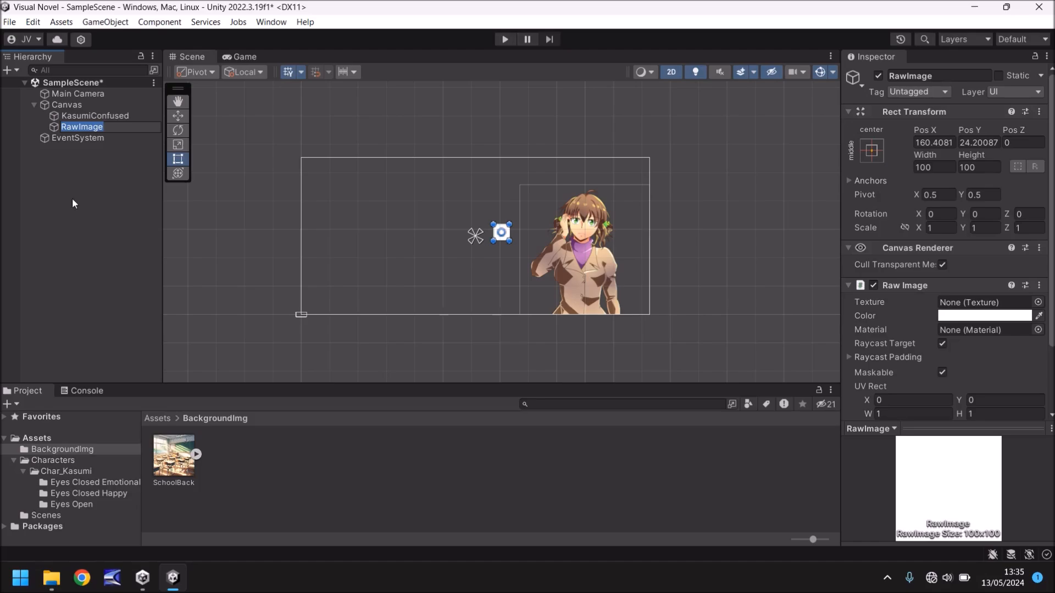
pyautogui.write('Cla')
pyautogui.write('ssroom')
pyautogui.write('Back')
pyautogui.press('Return')
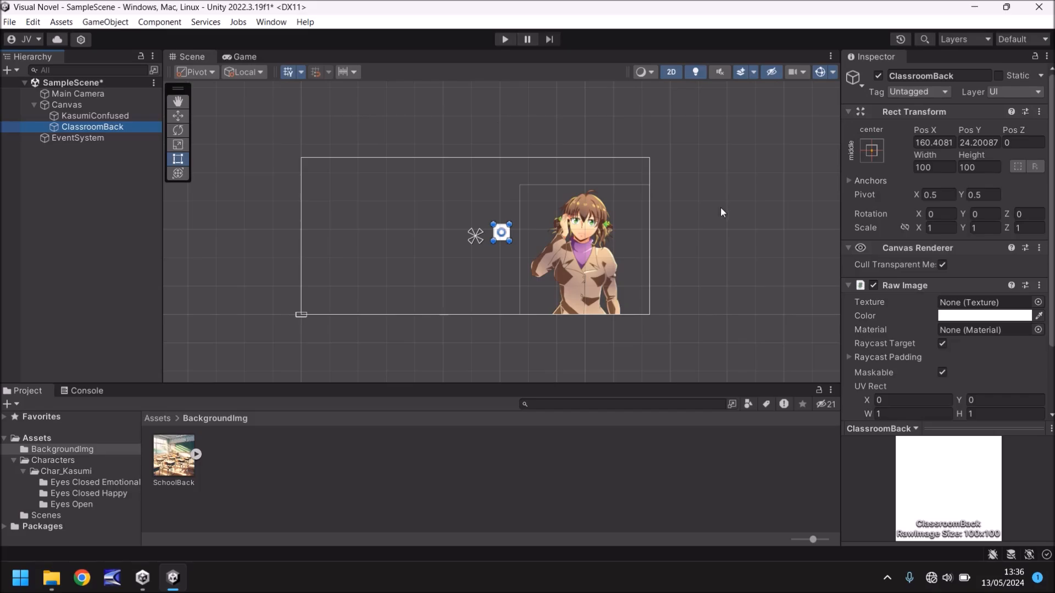
# Step: Assign SchoolBack as ClassroomBack's texture and set its Rect Transform to 1920 by 1920
pyautogui.moveTo(174, 461); pyautogui.dragTo(985, 306)
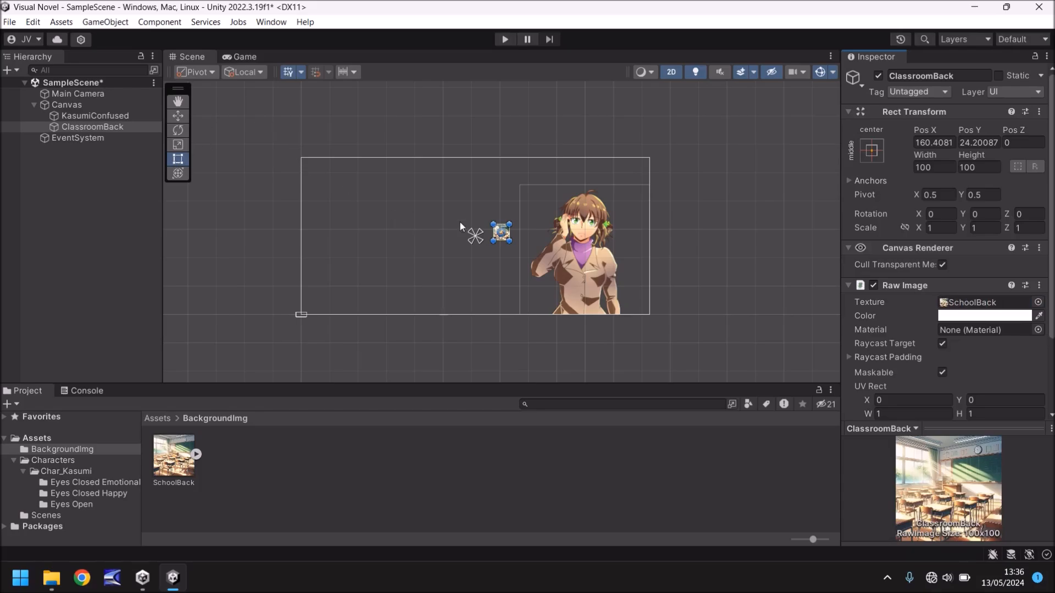
pyautogui.click(178, 118)
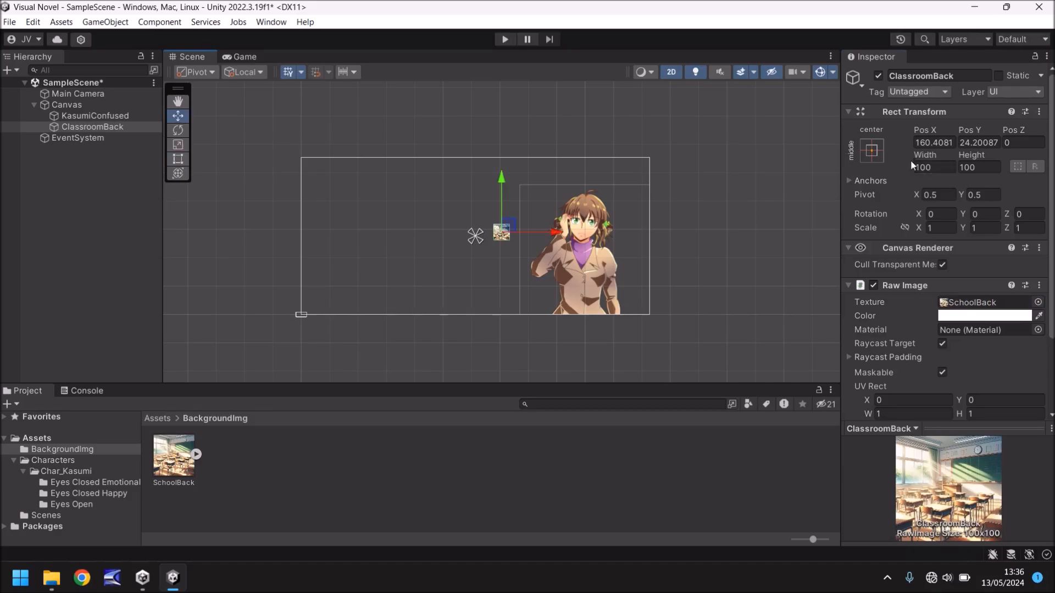
pyautogui.click(931, 168)
pyautogui.write('1920')
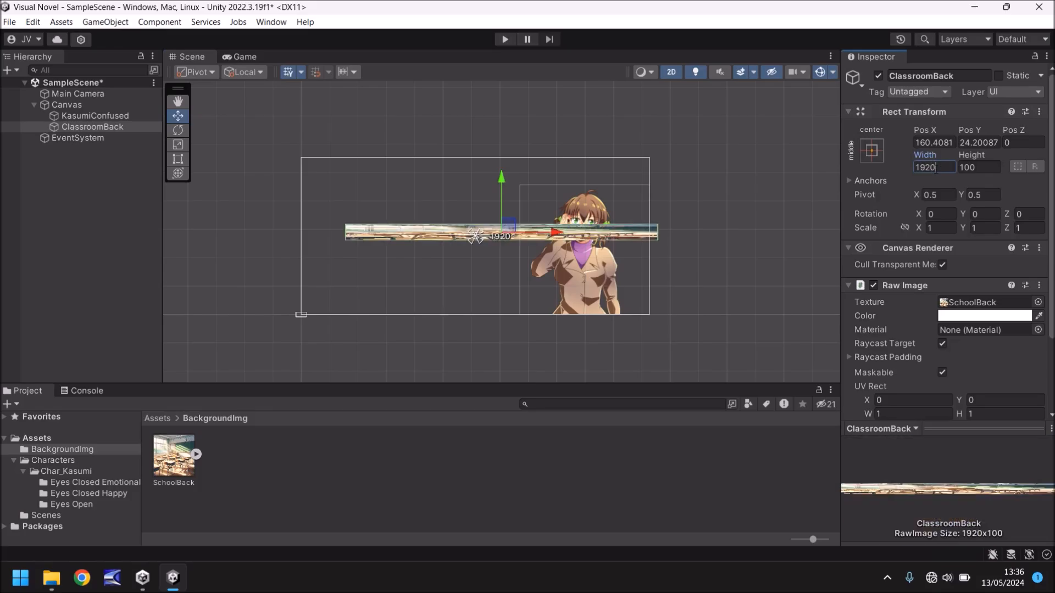
pyautogui.click(982, 169)
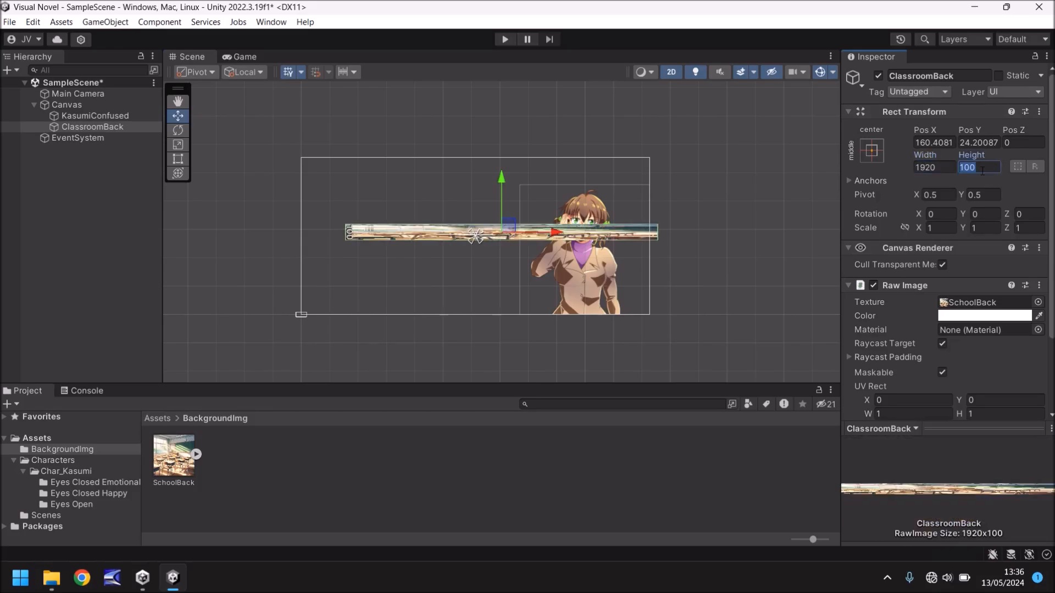
pyautogui.write('1920')
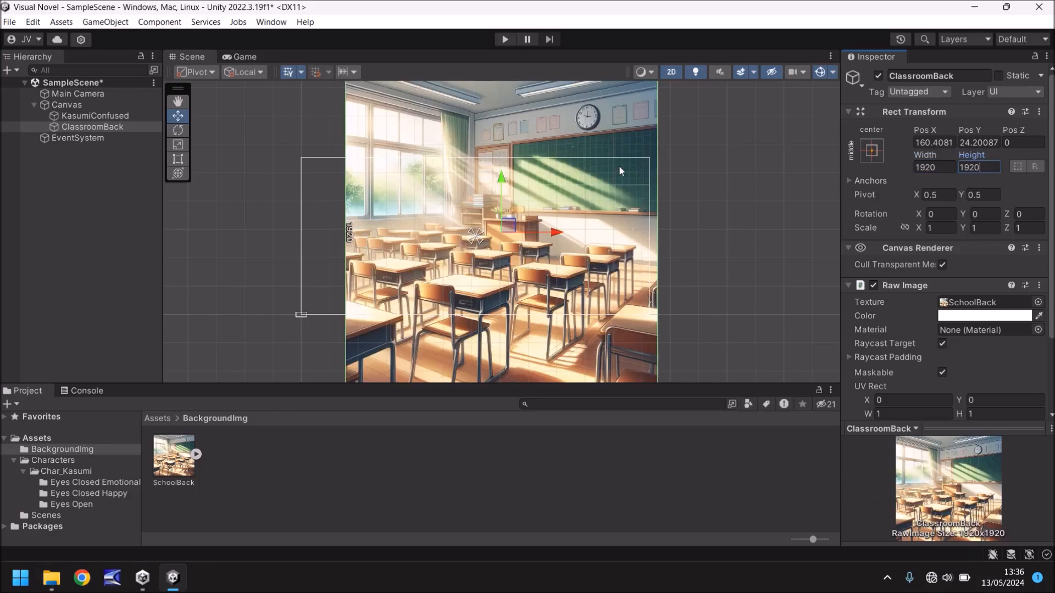
# Step: Preview the game view, then move ClassroomBack above Kasumi in the Hierarchy so it draws behind her
pyautogui.click(249, 57)
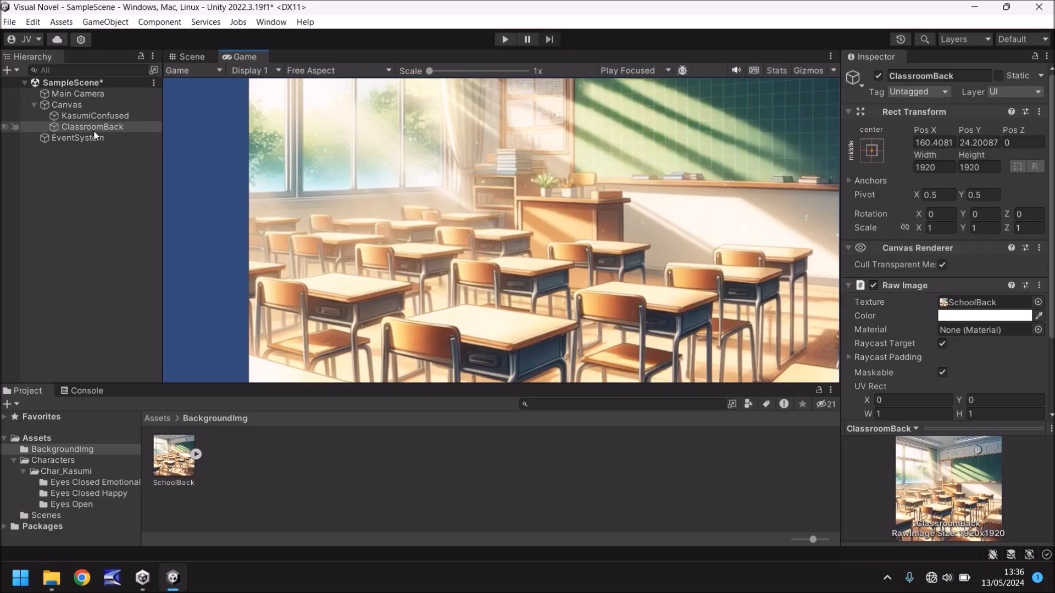
pyautogui.moveTo(92, 127)
pyautogui.click(78, 128)
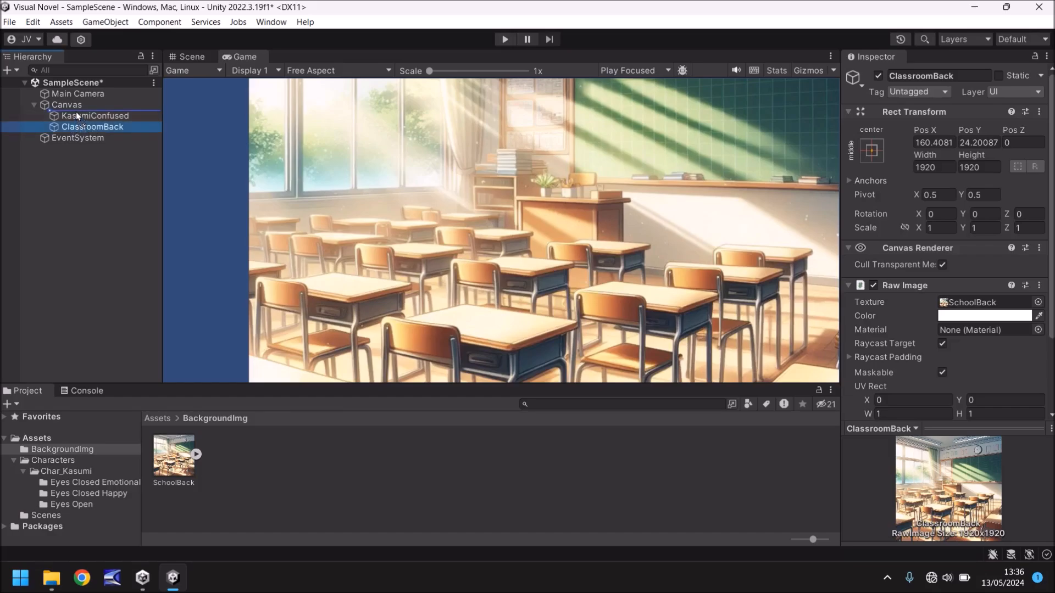
pyautogui.moveTo(77, 116); pyautogui.dragTo(77, 110)
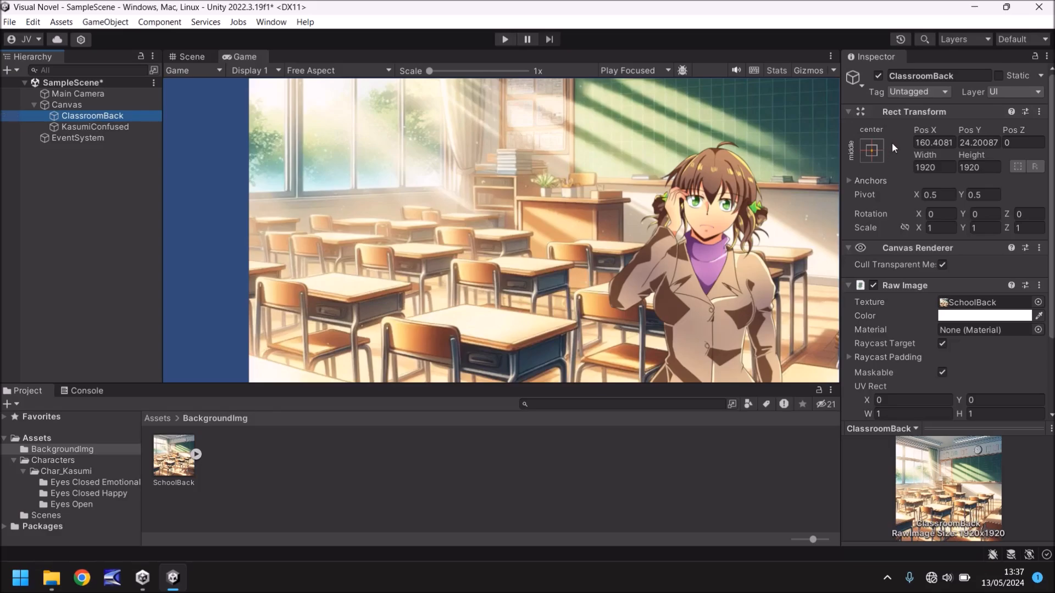
# Step: Centre ClassroomBack at Pos X 0, Pos Y 0 and check it in 16:9 and Free Aspect game previews
pyautogui.click(933, 143)
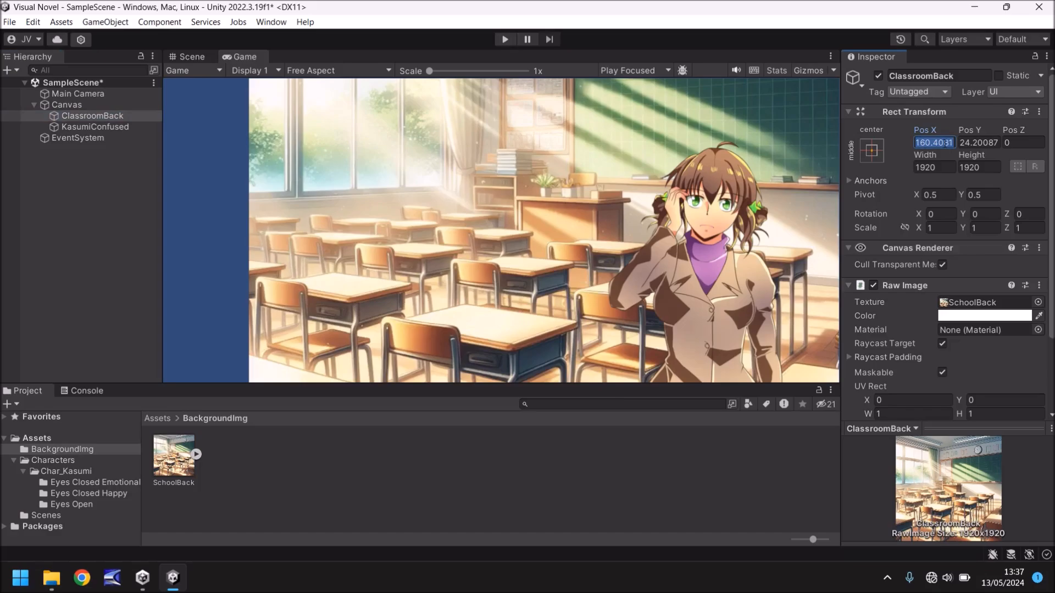
pyautogui.write('0')
pyautogui.click(978, 142)
pyautogui.write('0')
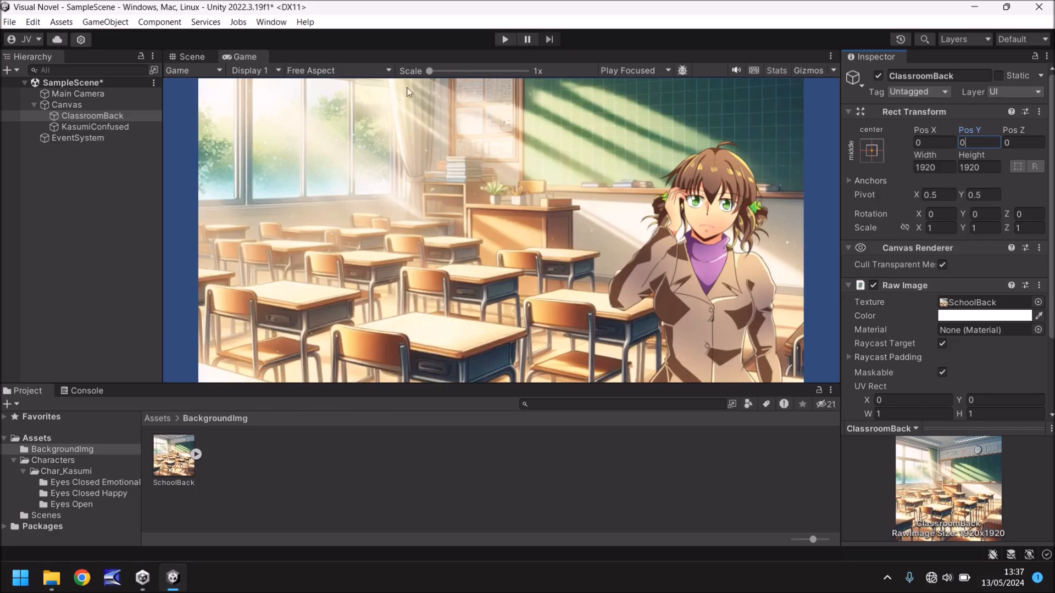
pyautogui.click(382, 72)
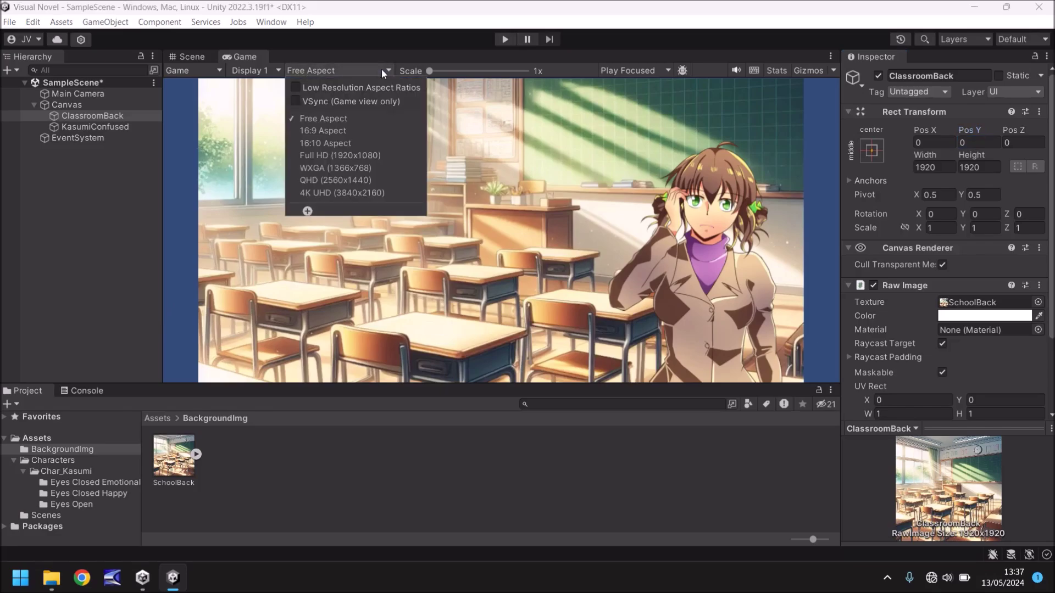
pyautogui.click(329, 129)
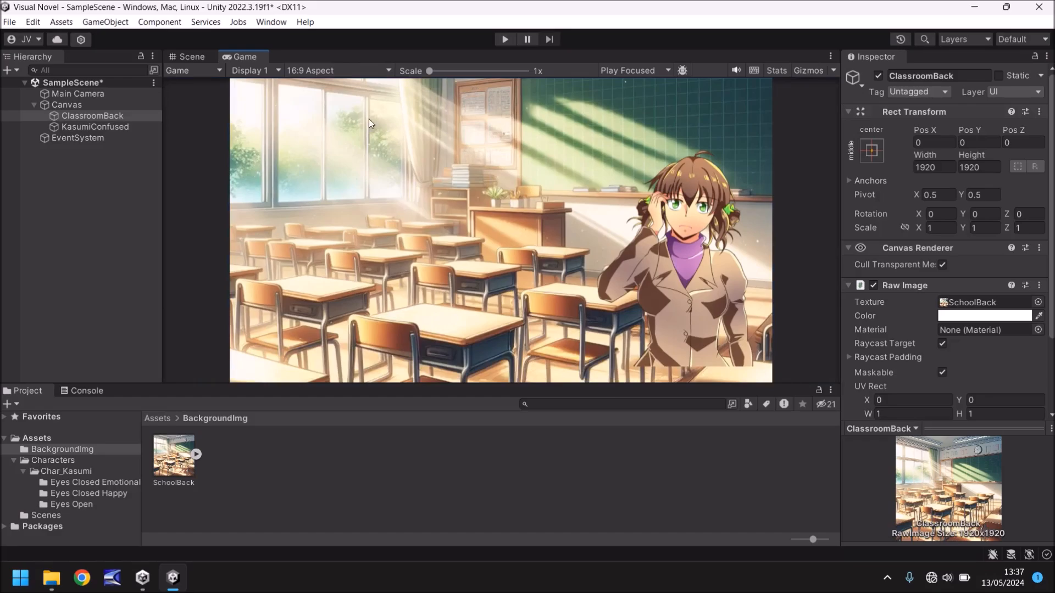
pyautogui.click(363, 70)
pyautogui.click(323, 117)
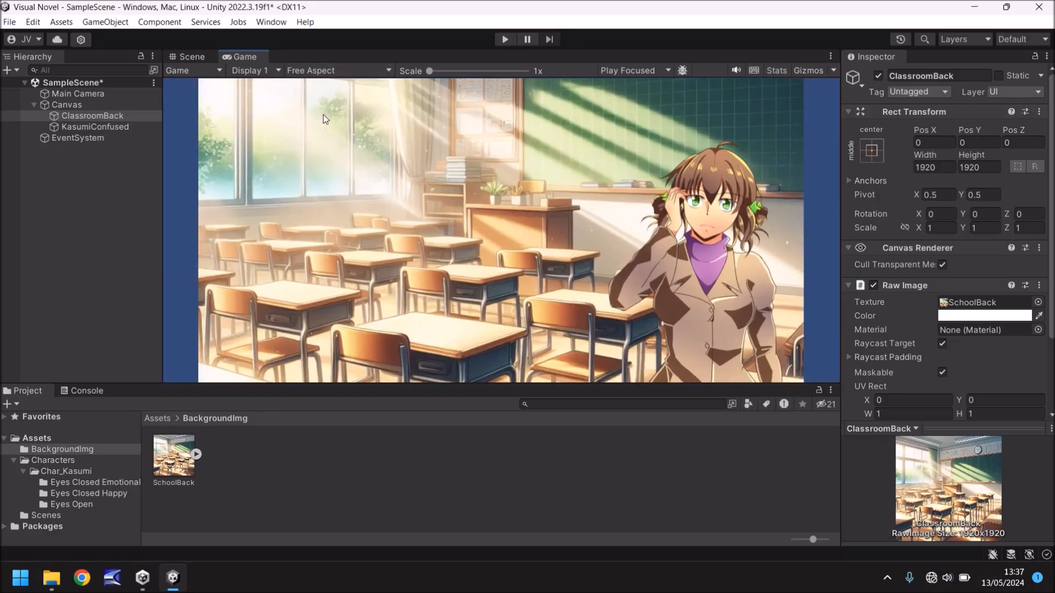
pyautogui.click(192, 58)
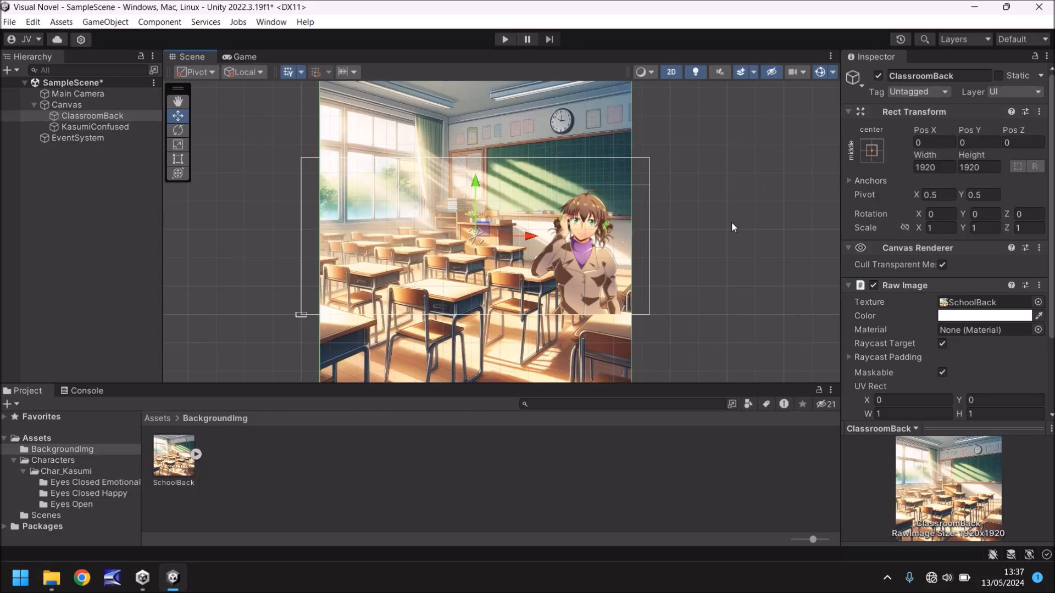
# Step: Enlarge ClassroomBack to 2200 by 2200 so it covers the game view
pyautogui.click(940, 168)
pyautogui.write('2100')
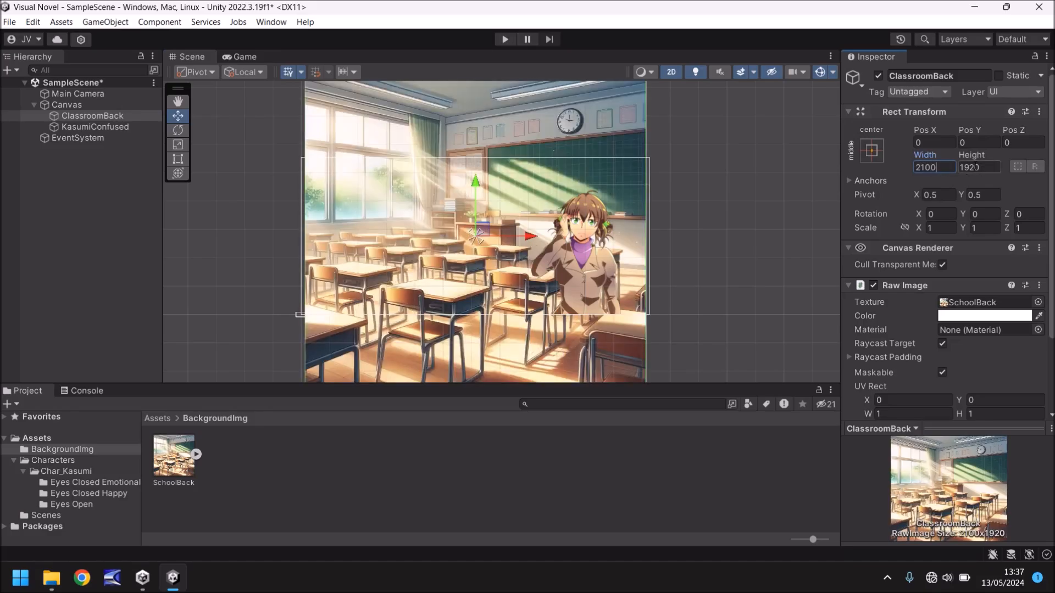
pyautogui.press('Tab')
pyautogui.write('2100')
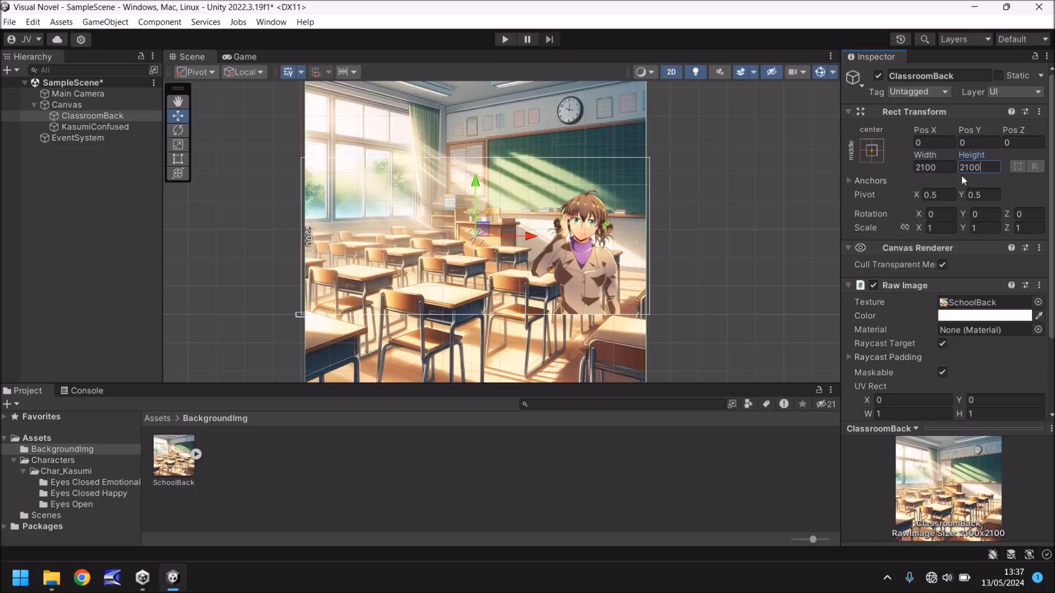
pyautogui.click(949, 167)
pyautogui.write('22')
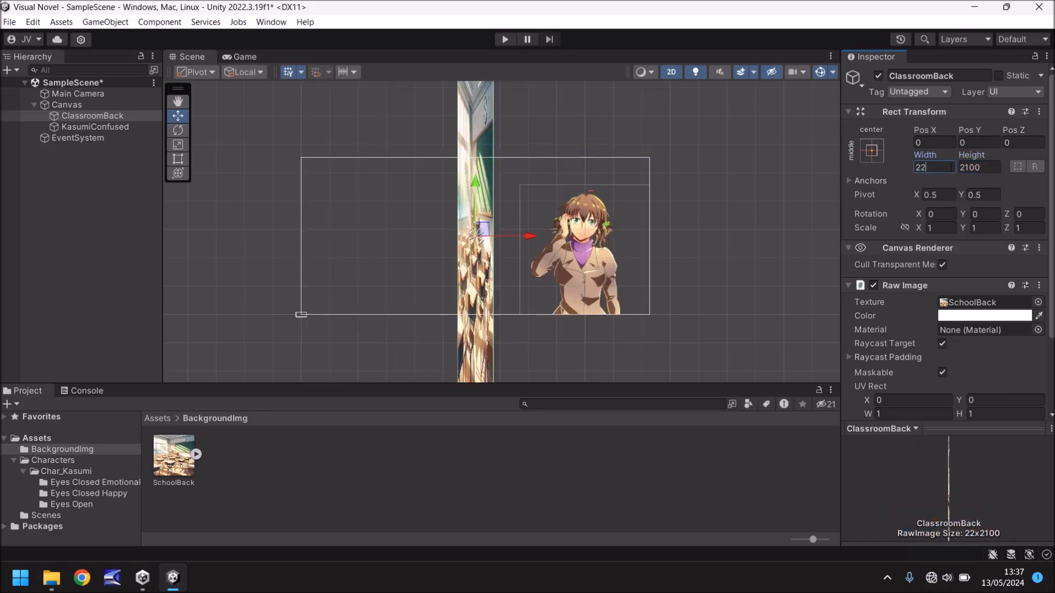
pyautogui.write('00')
pyautogui.press('Tab')
pyautogui.write('220')
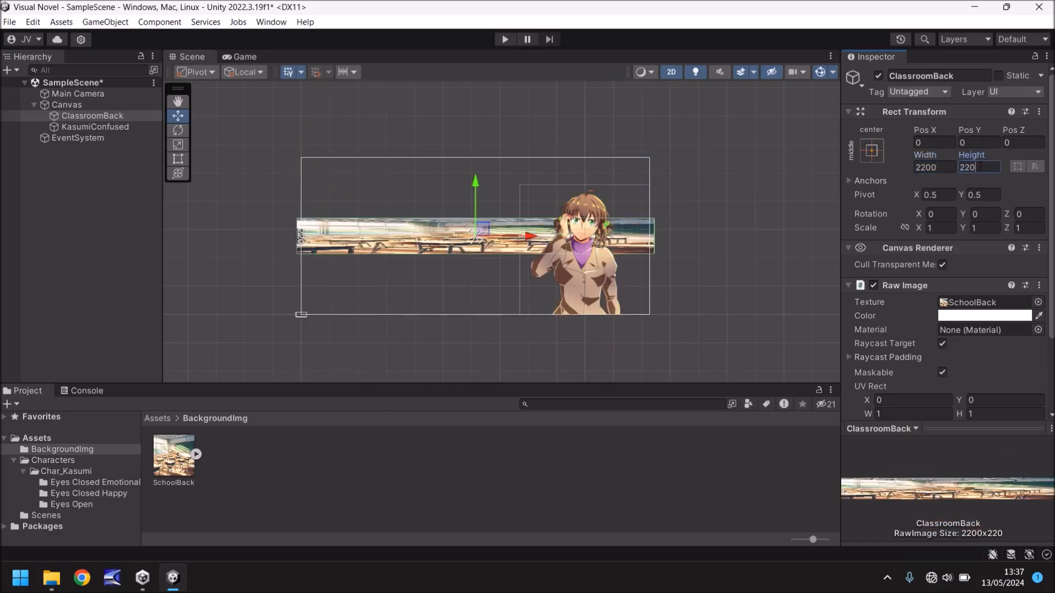
pyautogui.write('0')
pyautogui.click(245, 56)
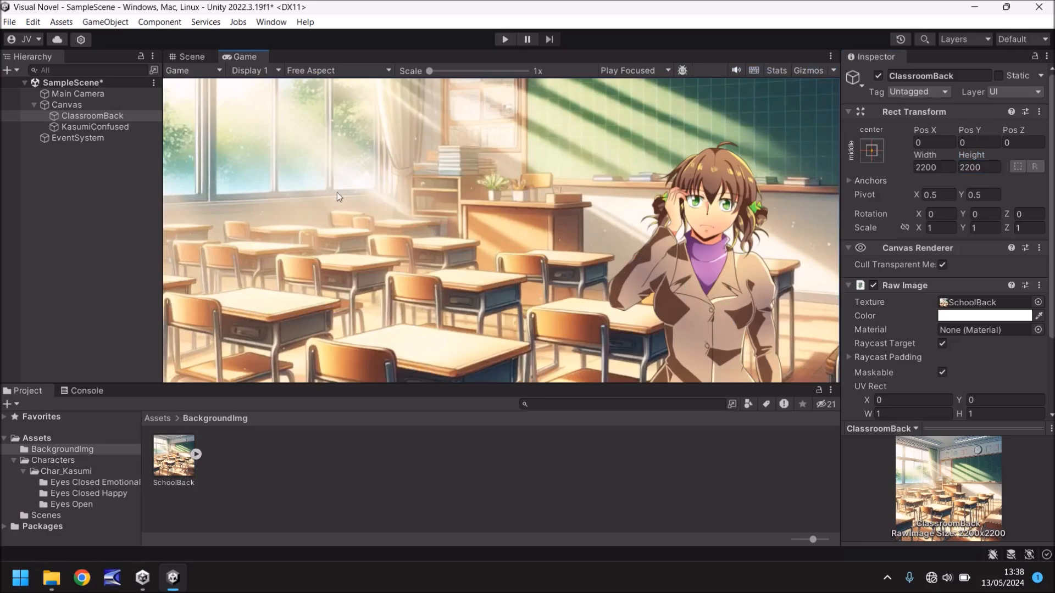
pyautogui.click(195, 56)
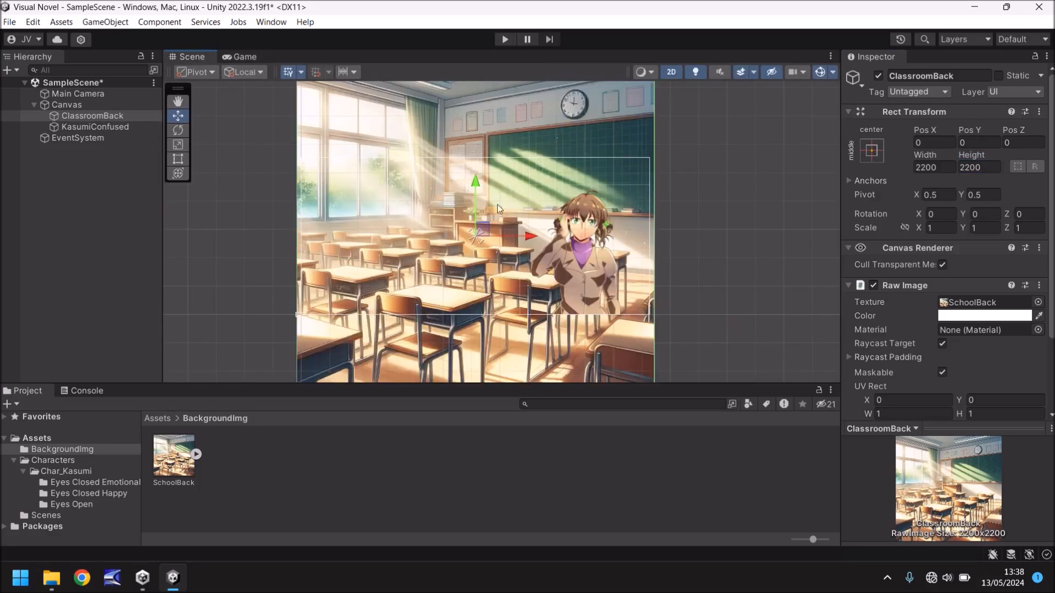
# Step: Nudge the background upward with the Y gizmo to about Pos Y 41, checking the game preview
pyautogui.moveTo(474, 189); pyautogui.dragTo(470, 168)
pyautogui.click(244, 57)
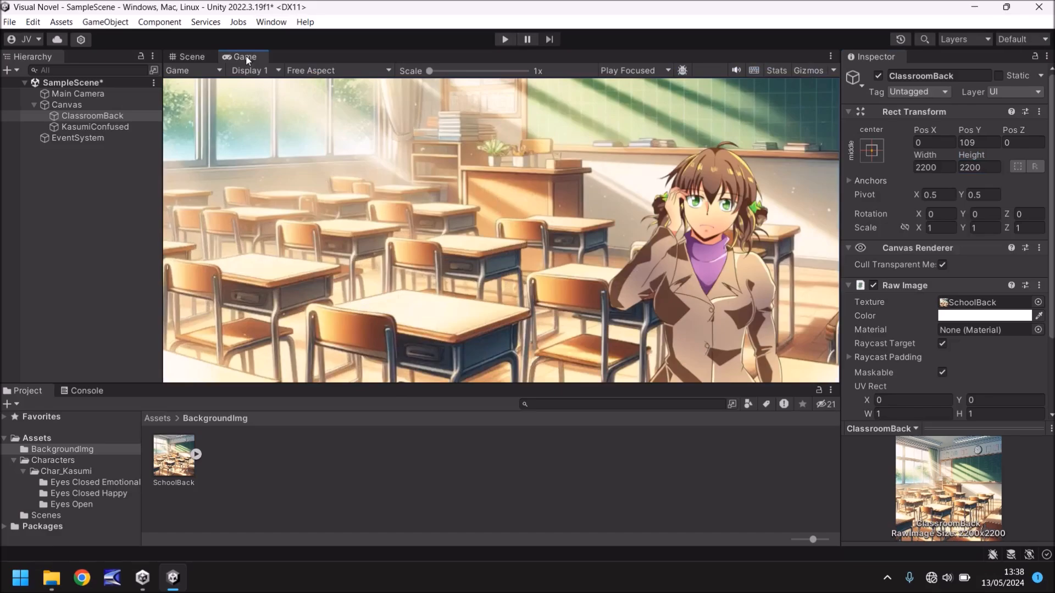
pyautogui.click(184, 57)
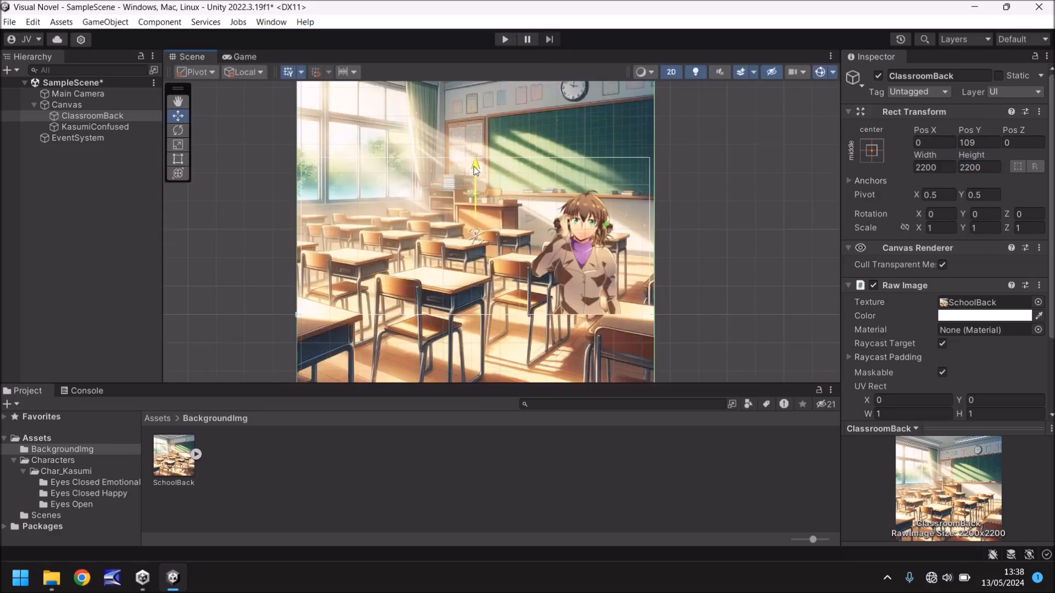
pyautogui.moveTo(473, 167); pyautogui.dragTo(472, 178)
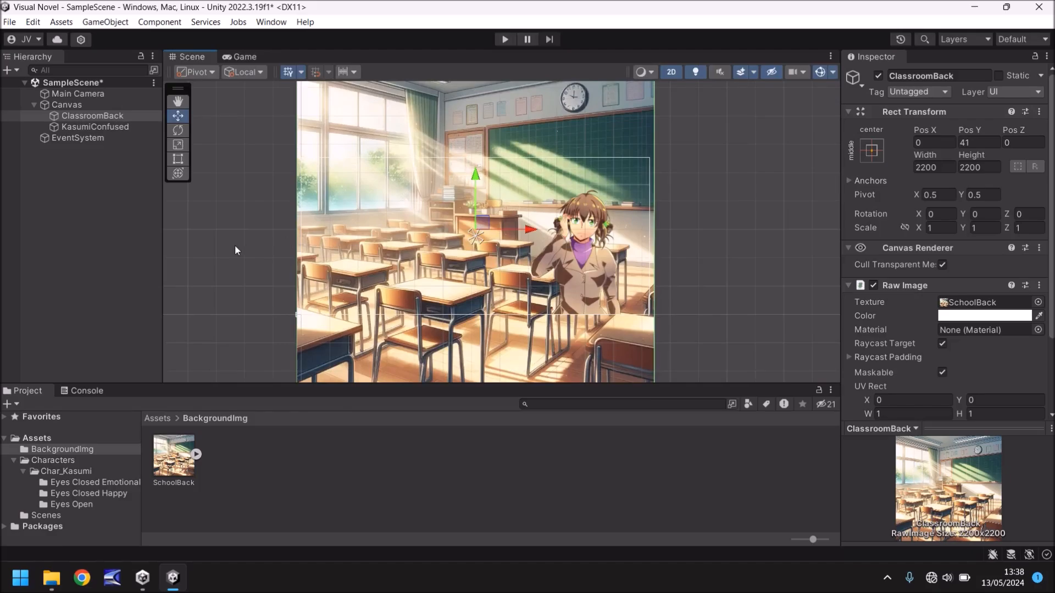
# Step: Set the SchoolBack image's Texture Type to Default and apply the import settings
pyautogui.click(253, 56)
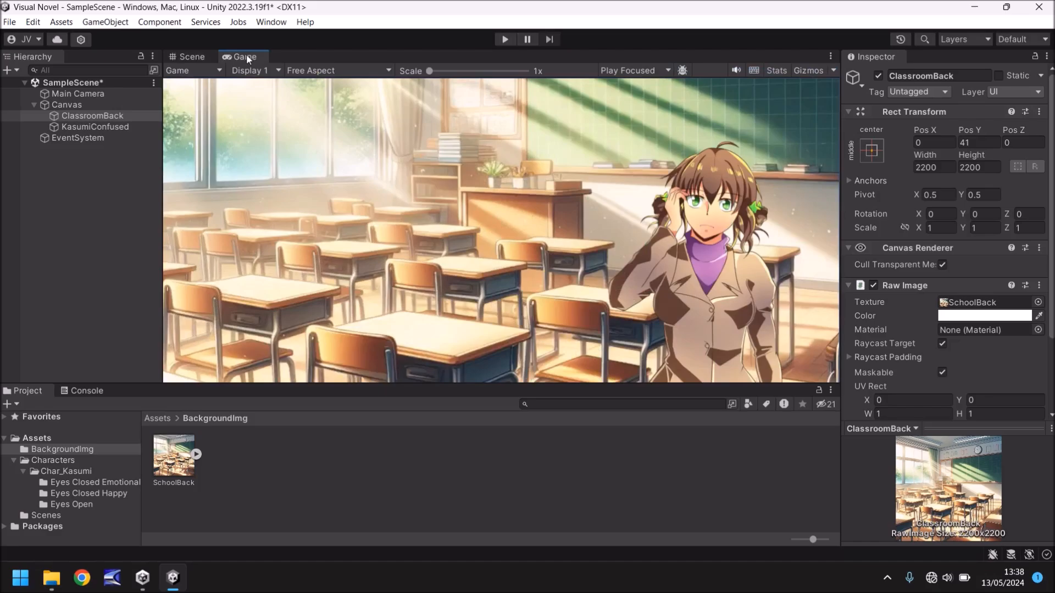
pyautogui.click(174, 456)
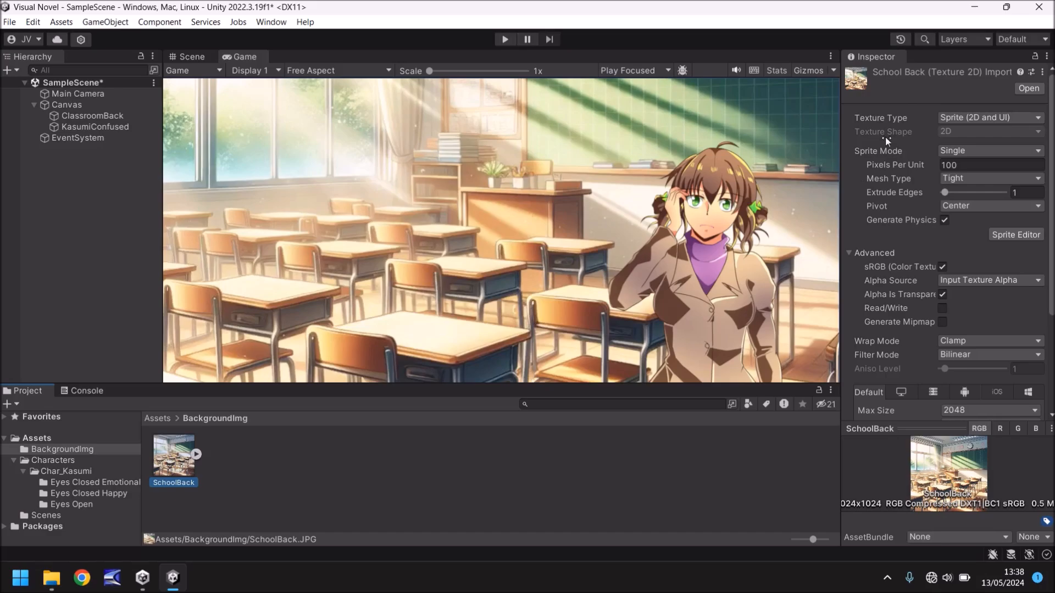
pyautogui.click(980, 119)
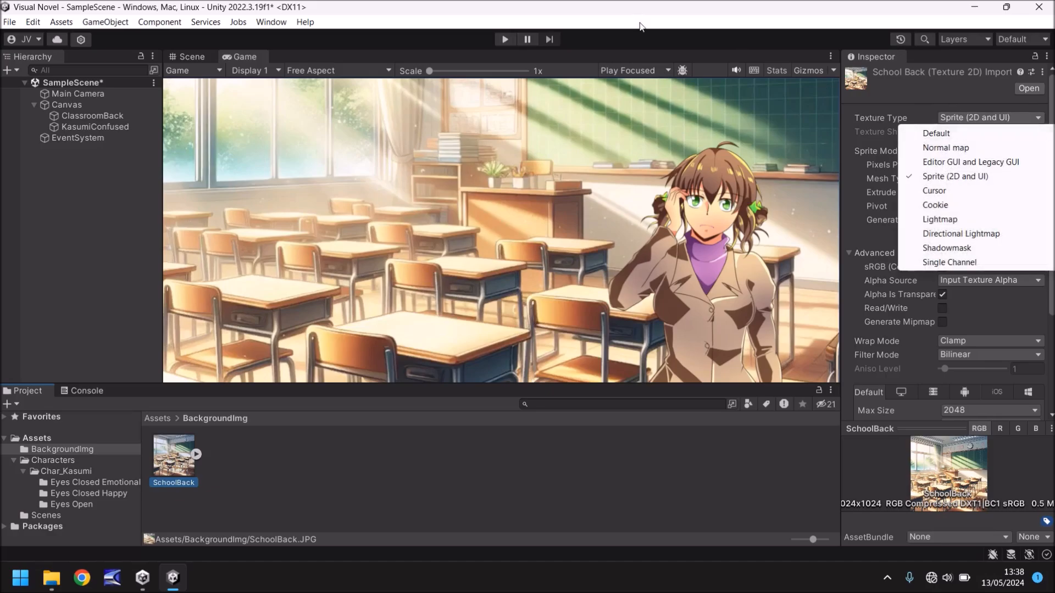
pyautogui.click(955, 135)
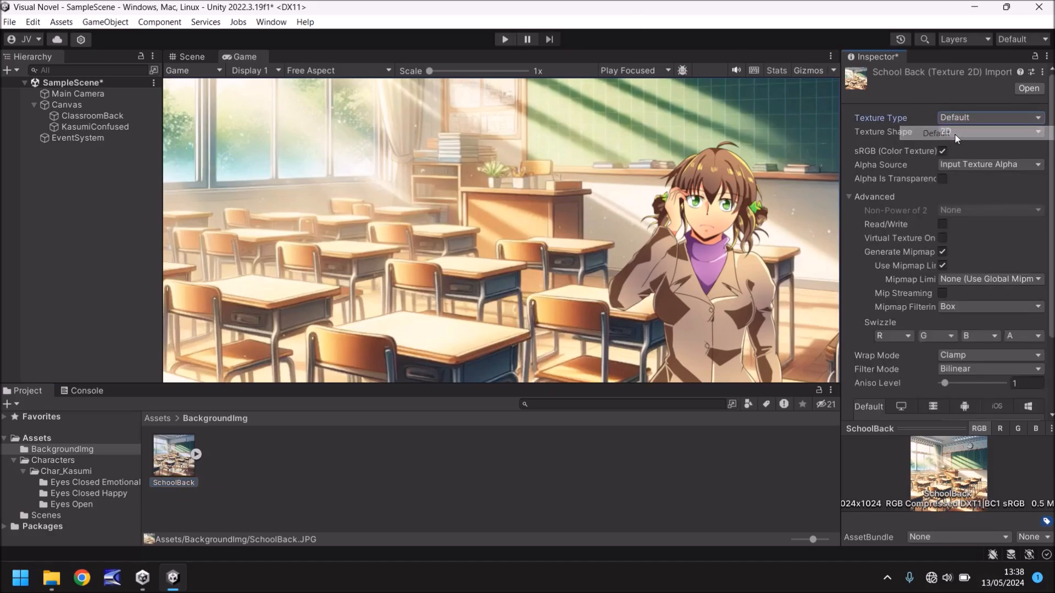
pyautogui.click(505, 39)
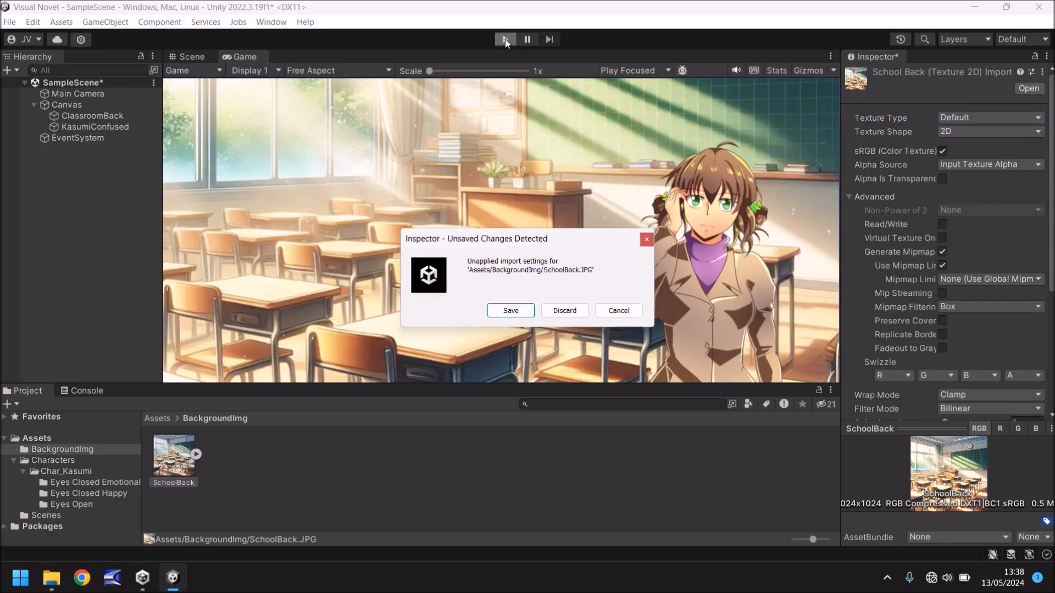
pyautogui.click(616, 312)
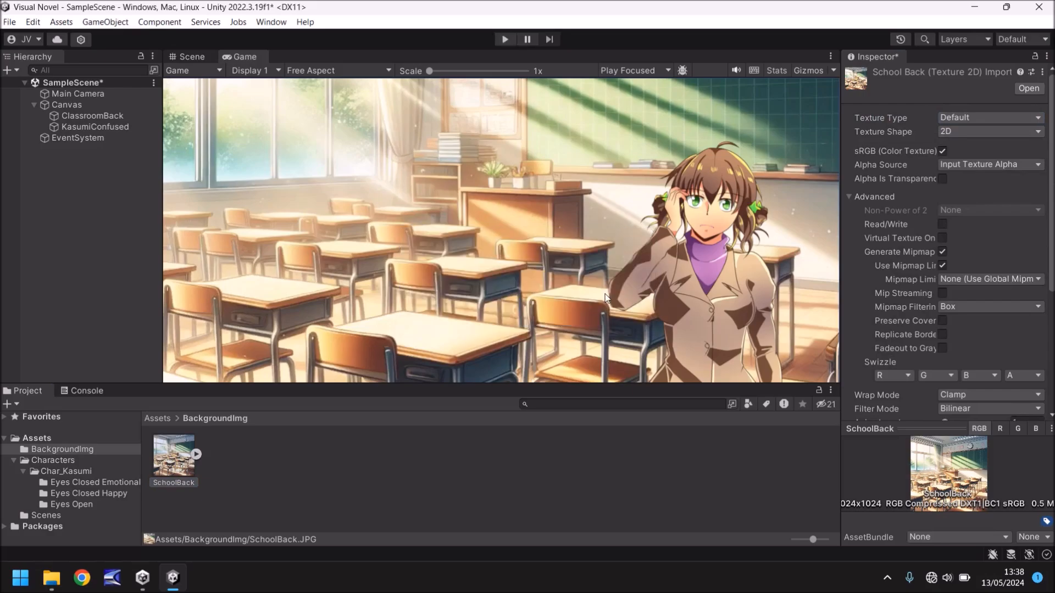
pyautogui.scroll(-5, 1001, 337)
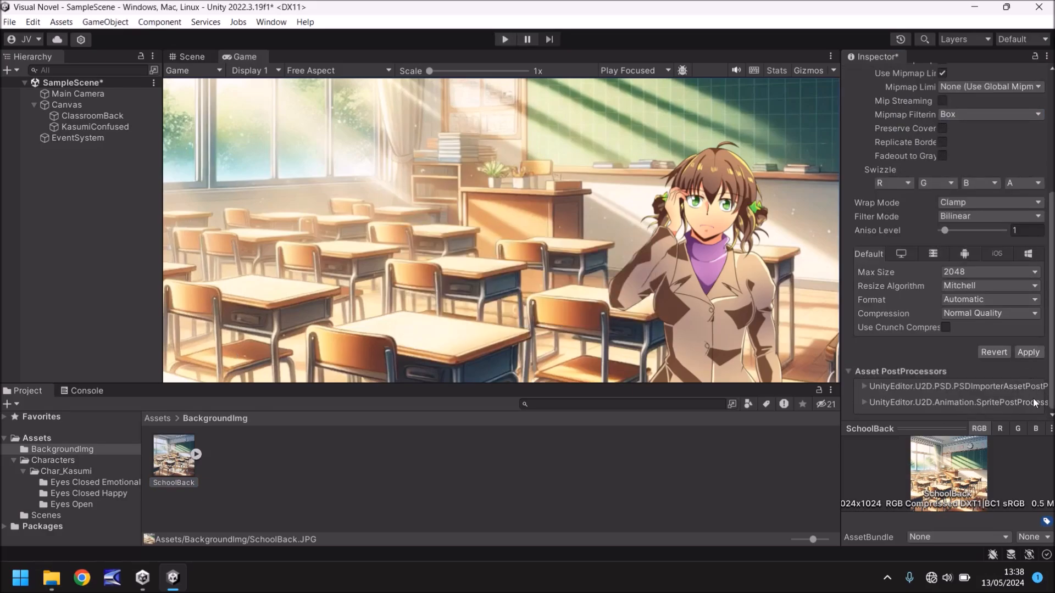
pyautogui.click(1027, 352)
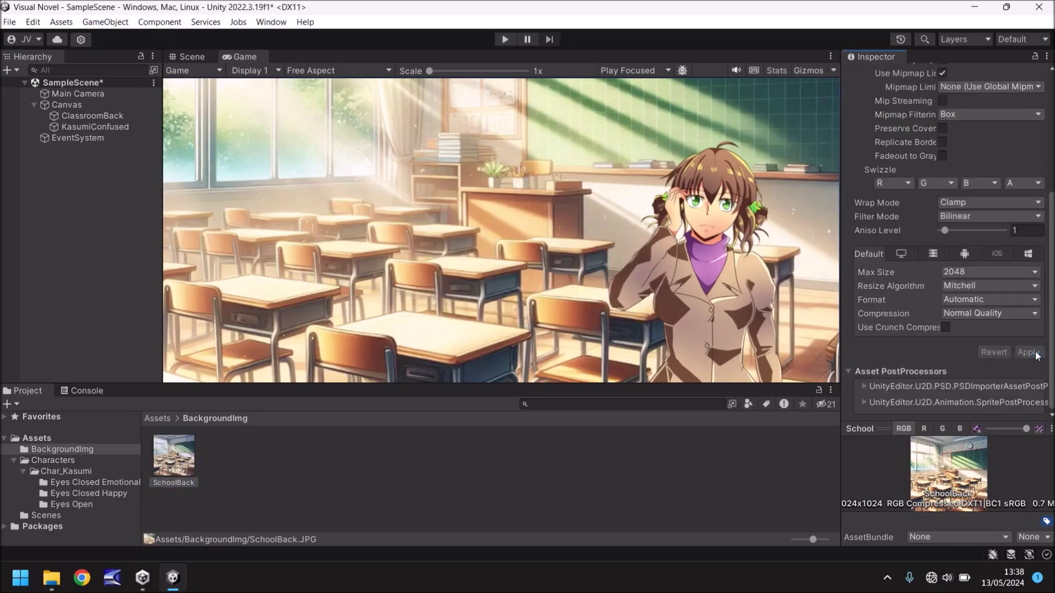
# Step: Run the scene in Play mode to test the background, then stop the test
pyautogui.click(504, 39)
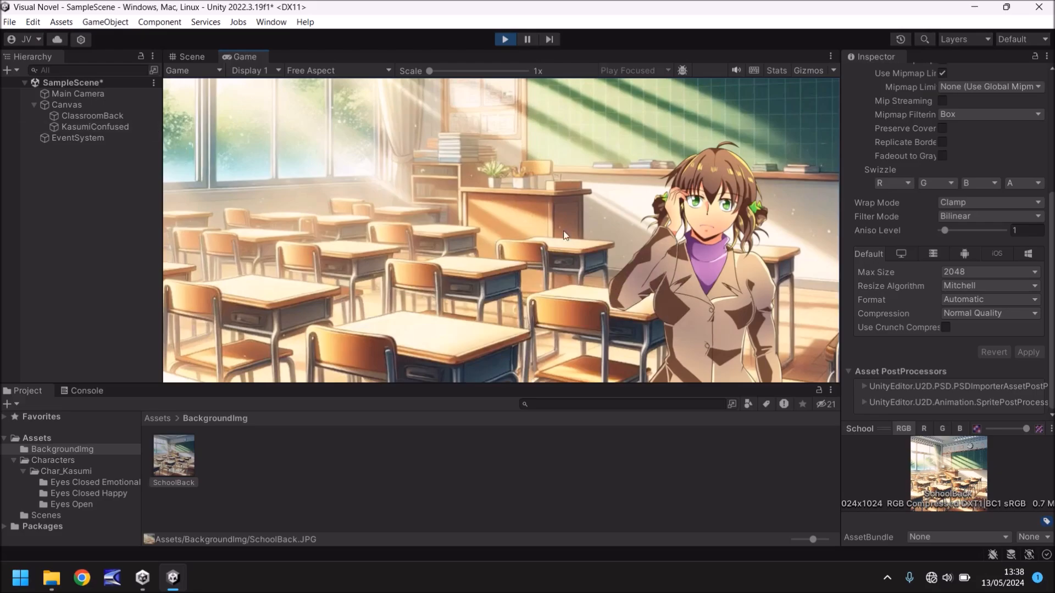
pyautogui.click(506, 39)
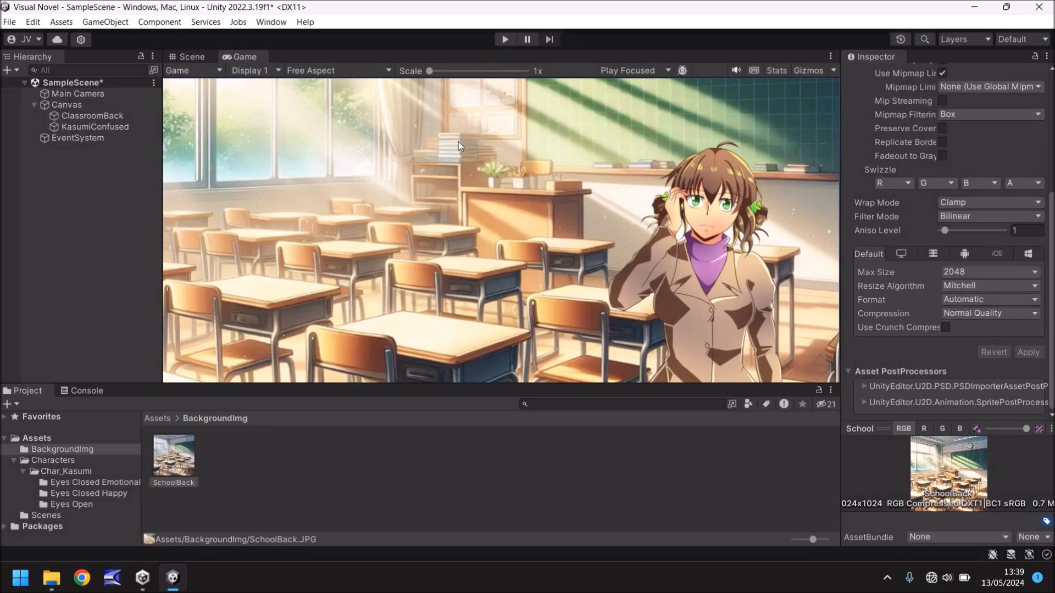
# Step: Make SchoolBack a Sprite (2D and UI) texture with Generate Mipmap on, apply, and view the game render
pyautogui.click(187, 55)
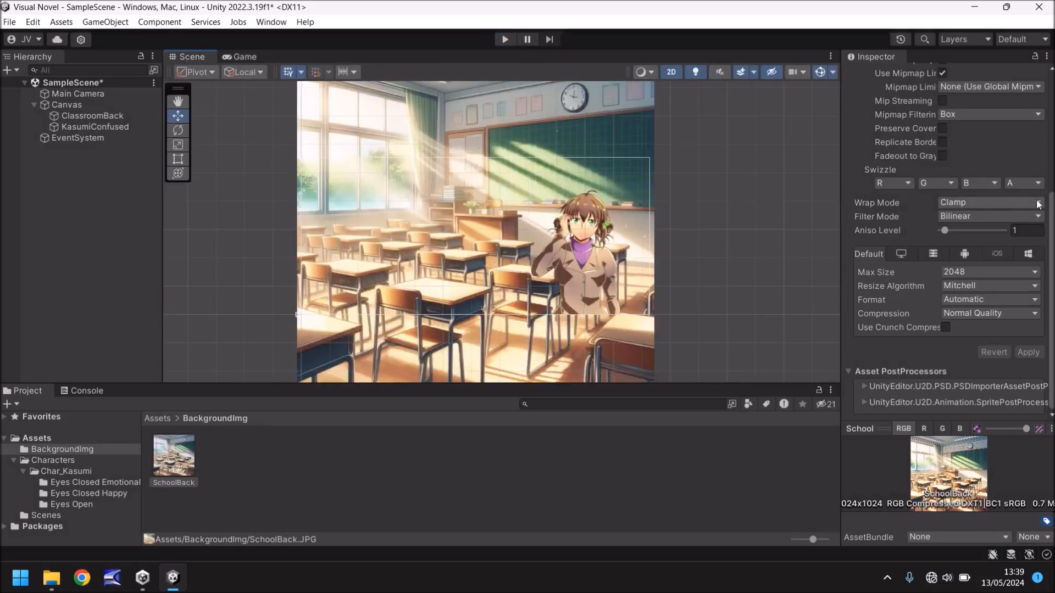
pyautogui.click(180, 463)
pyautogui.scroll(5, 997, 198)
pyautogui.click(1010, 119)
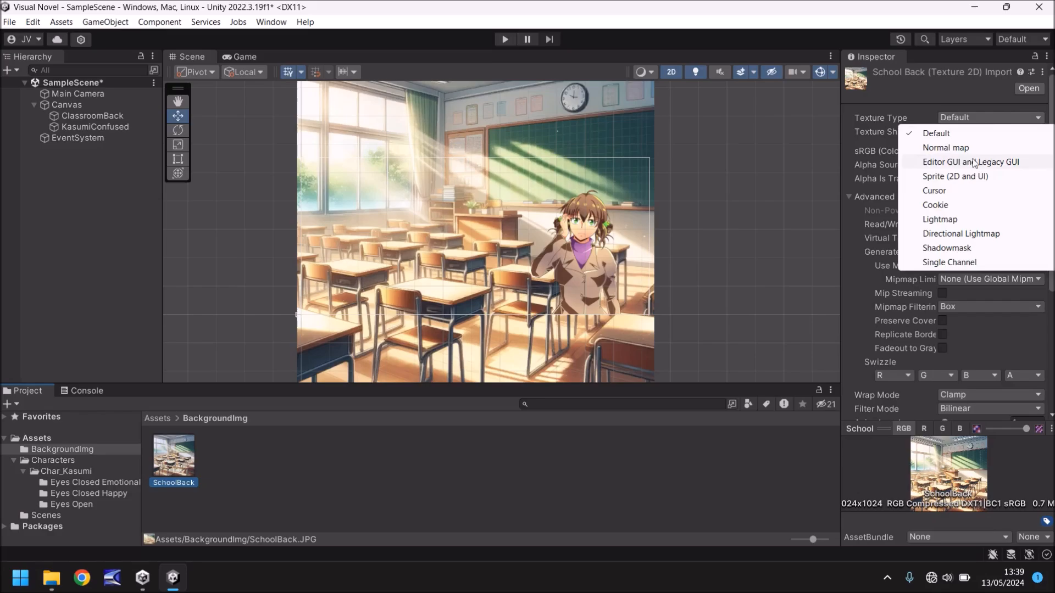
pyautogui.click(958, 178)
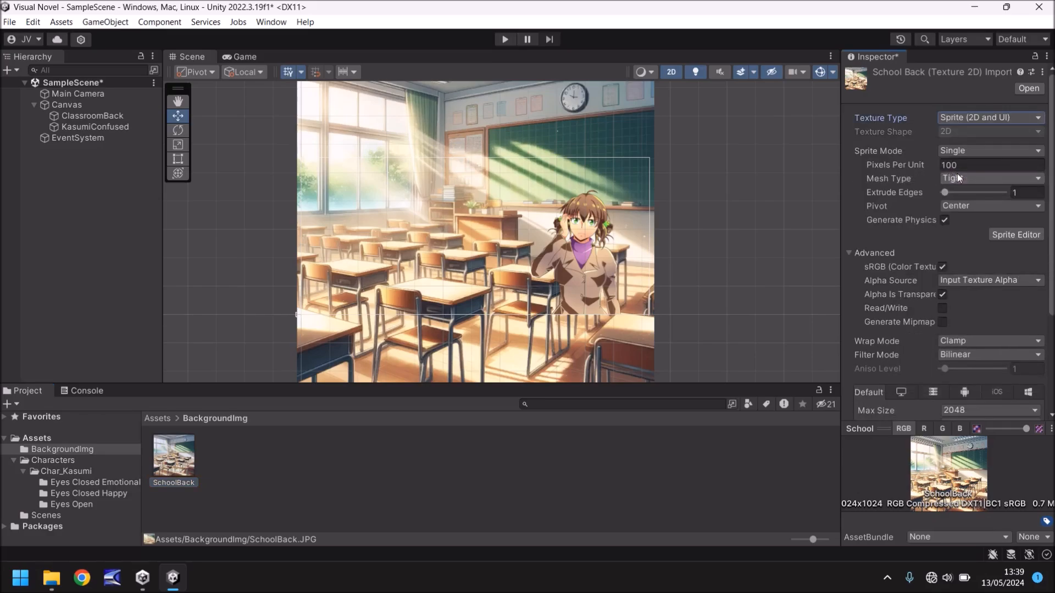
pyautogui.click(942, 322)
pyautogui.scroll(-1, 1006, 284)
pyautogui.scroll(-4, 1035, 386)
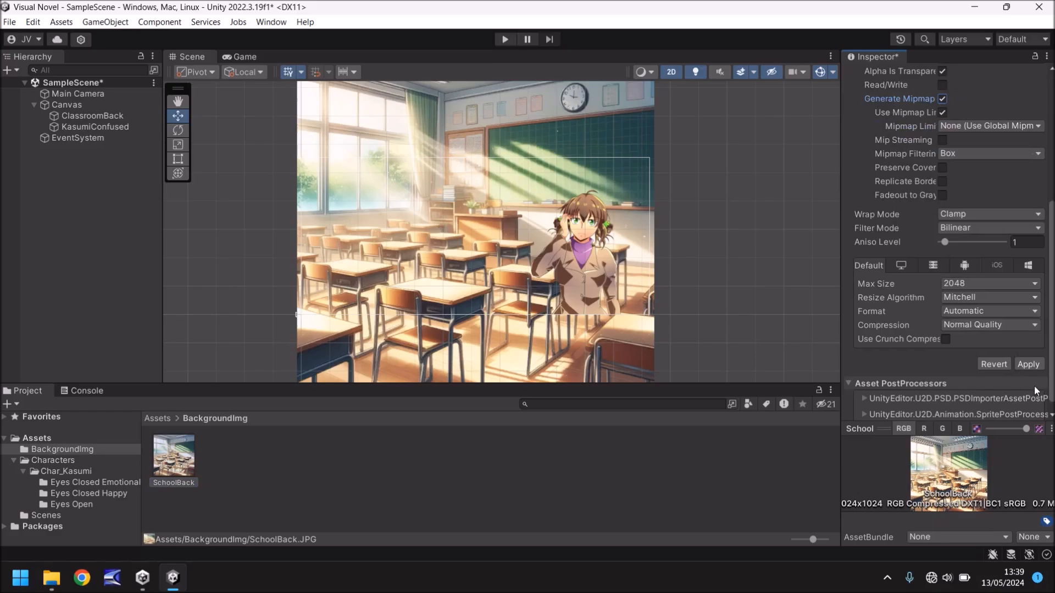
pyautogui.click(1028, 364)
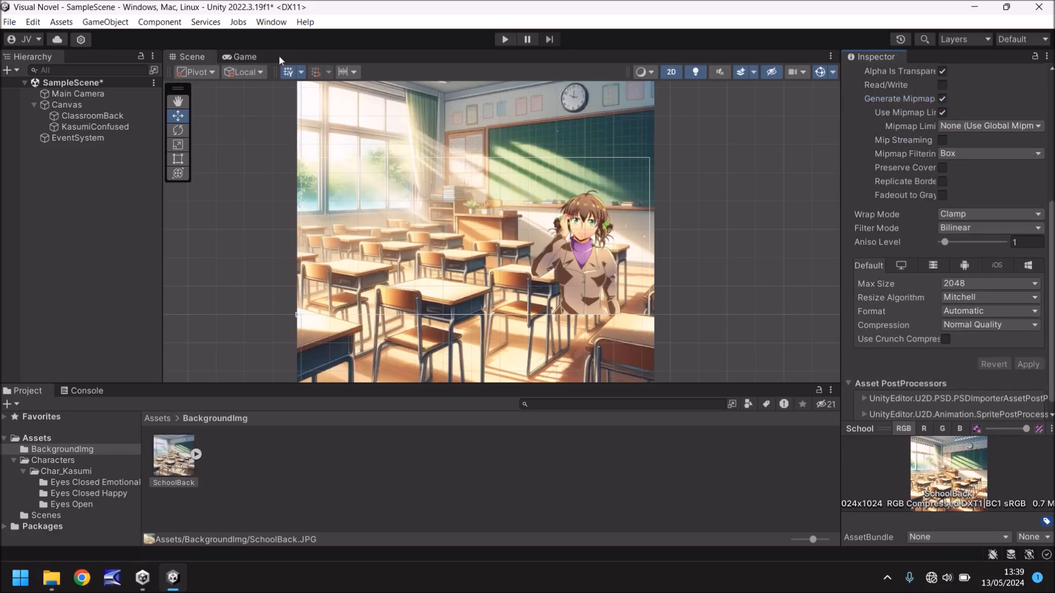
pyautogui.click(247, 56)
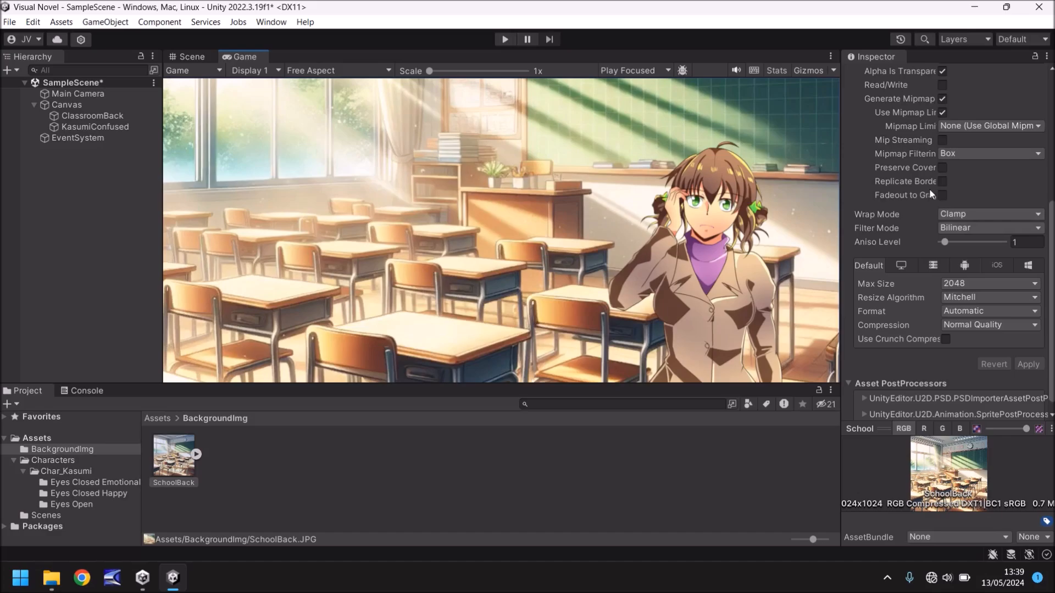
pyautogui.scroll(3, 929, 189)
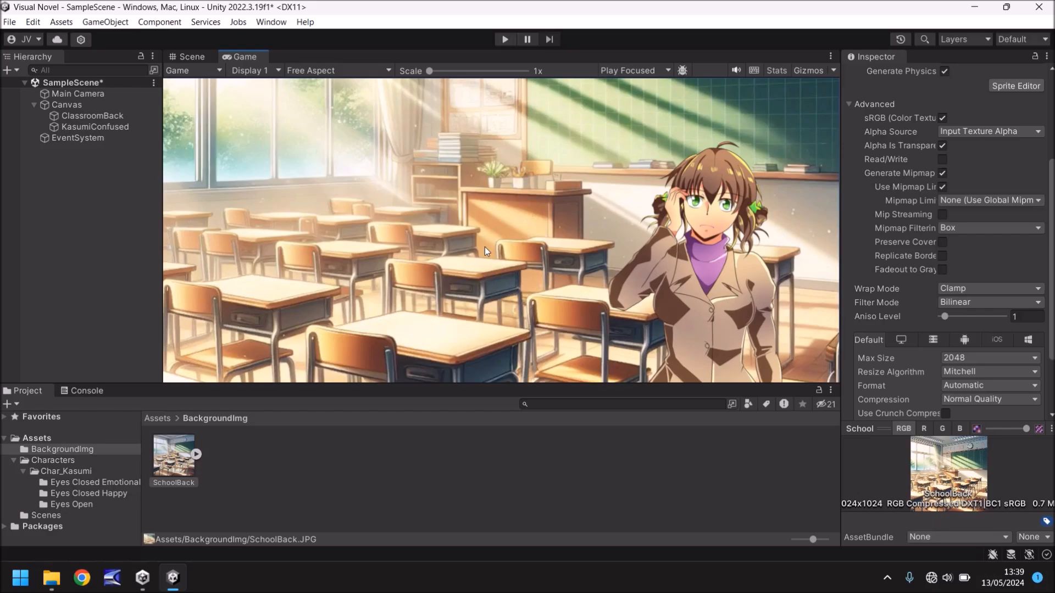
# Step: Select ClassroomBack and bring up the colour picker for its Raw Image Color
pyautogui.click(87, 115)
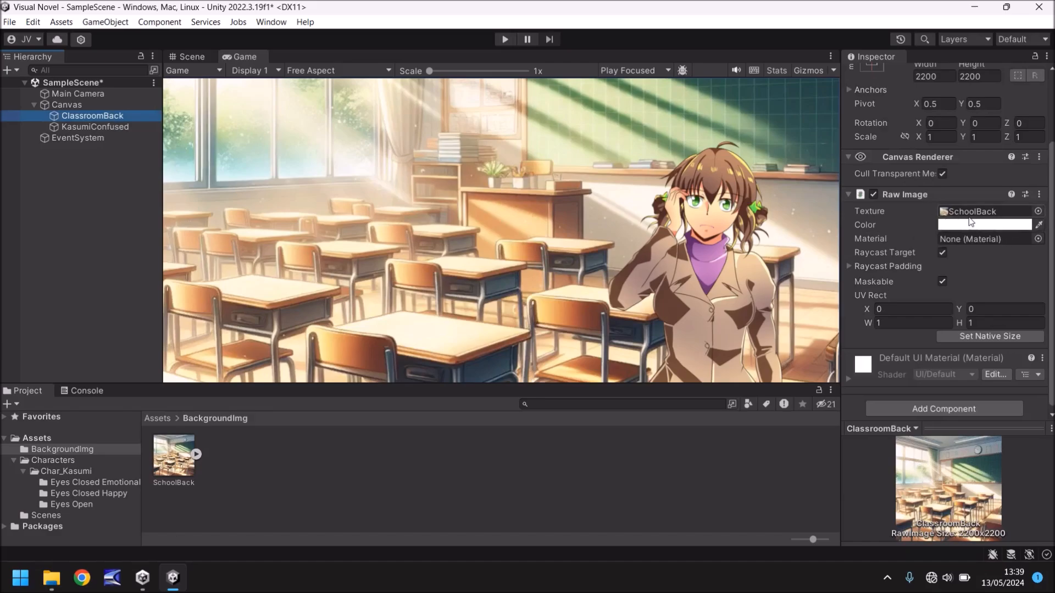
pyautogui.click(1003, 227)
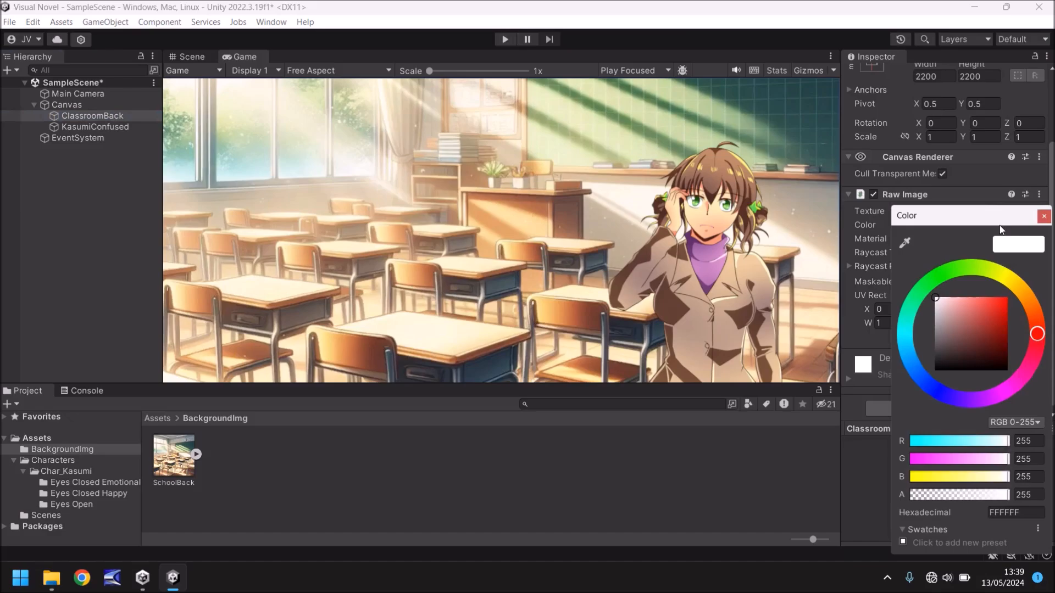
# Step: Try darker grey, blue-grey and deeper blue tints for the background in the picker
pyautogui.click(934, 319)
pyautogui.moveTo(931, 322); pyautogui.dragTo(931, 329)
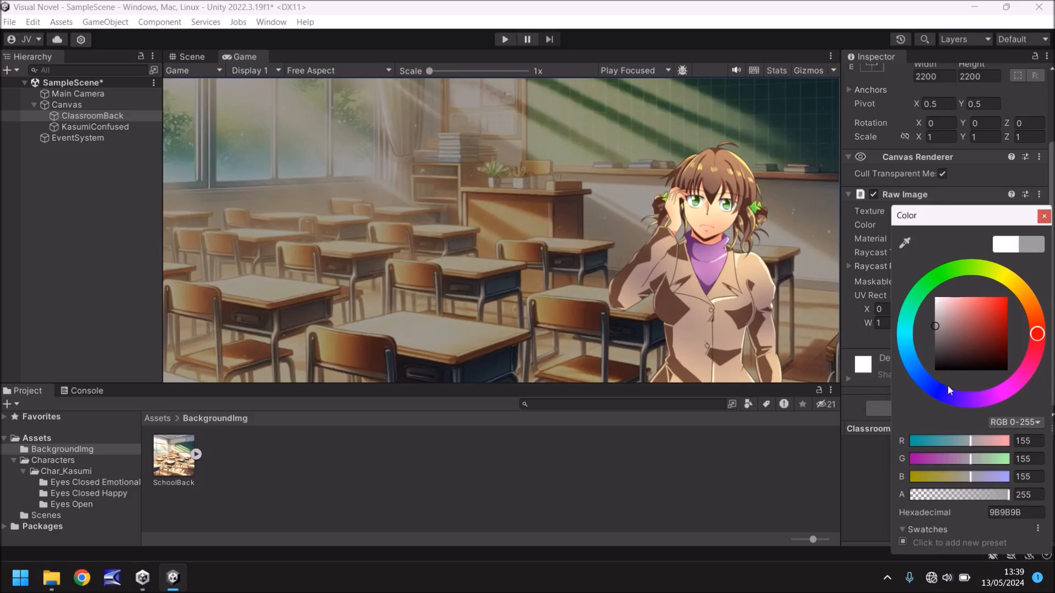
pyautogui.click(917, 371)
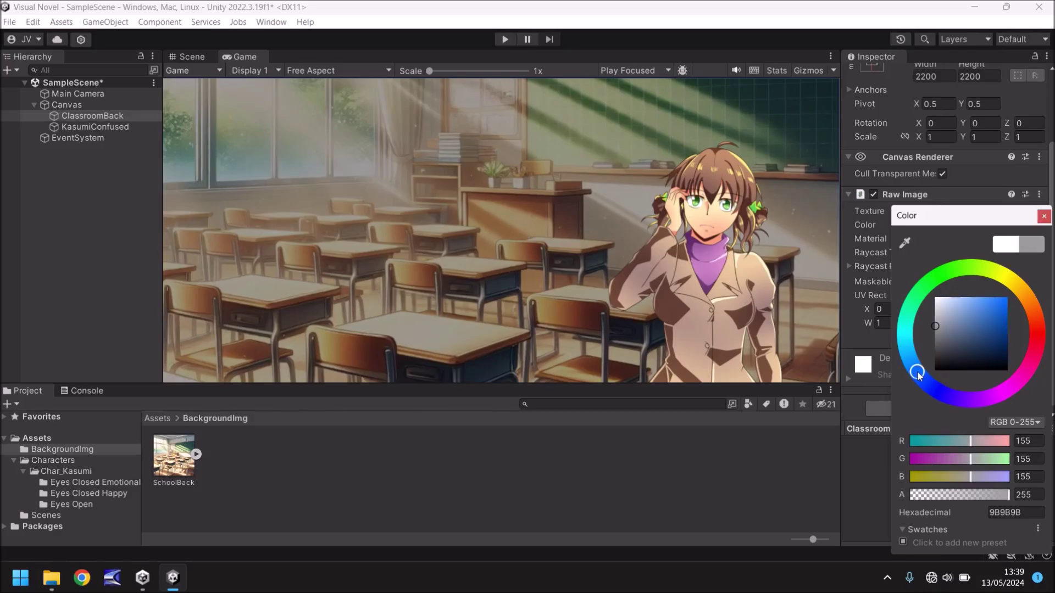
pyautogui.click(950, 321)
pyautogui.click(950, 321)
pyautogui.click(1023, 290)
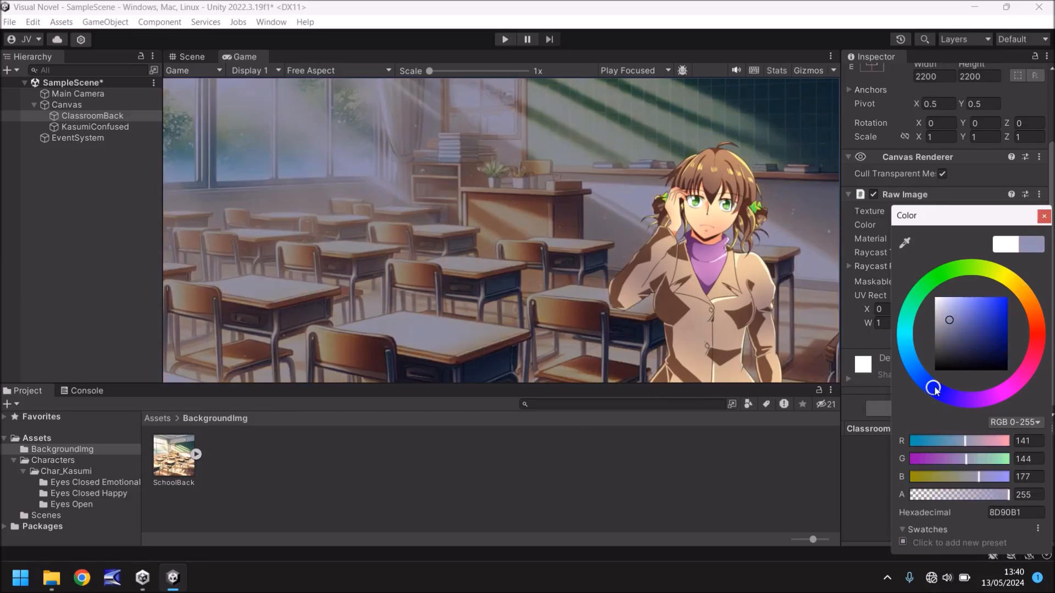
pyautogui.click(968, 323)
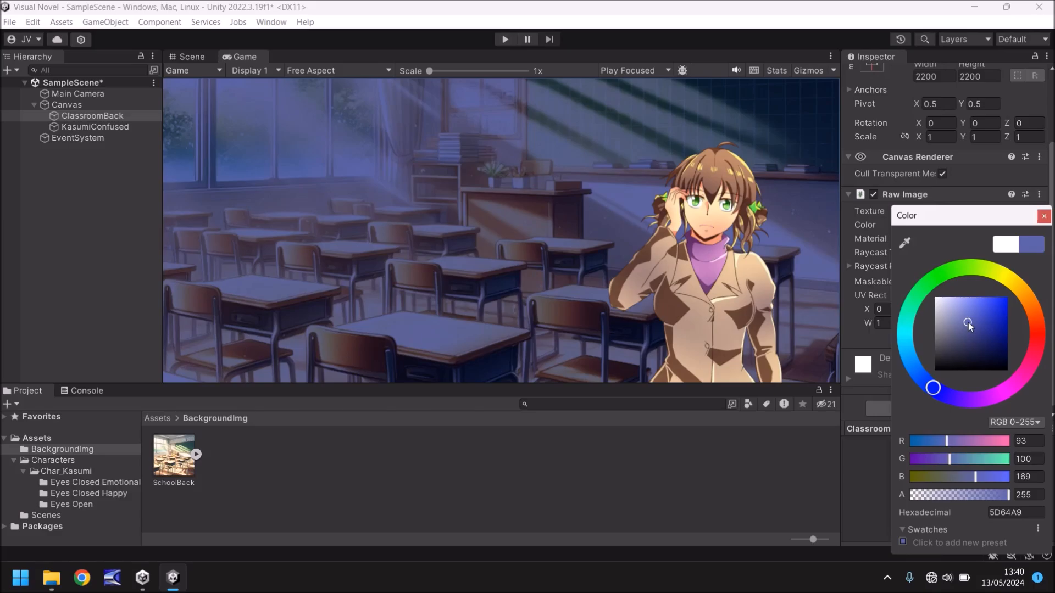
# Step: Settle on a pale warm yellow tint (DDD2A1) and close the colour picker
pyautogui.click(1016, 284)
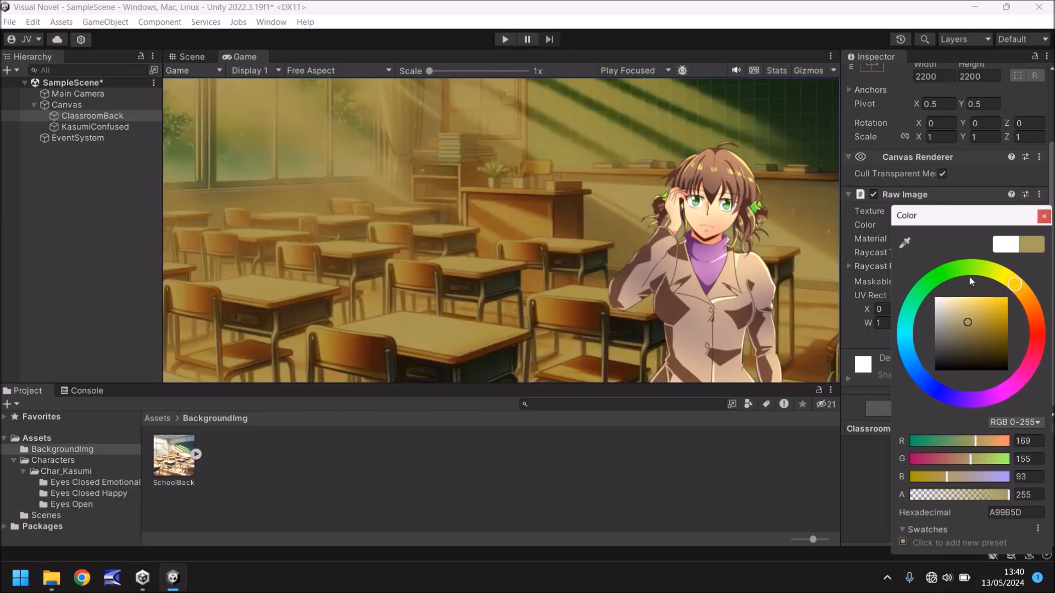
pyautogui.click(964, 316)
pyautogui.moveTo(965, 316)
pyautogui.mouseDown()
pyautogui.moveTo(912, 285)
pyautogui.moveTo(955, 308)
pyautogui.mouseUp()
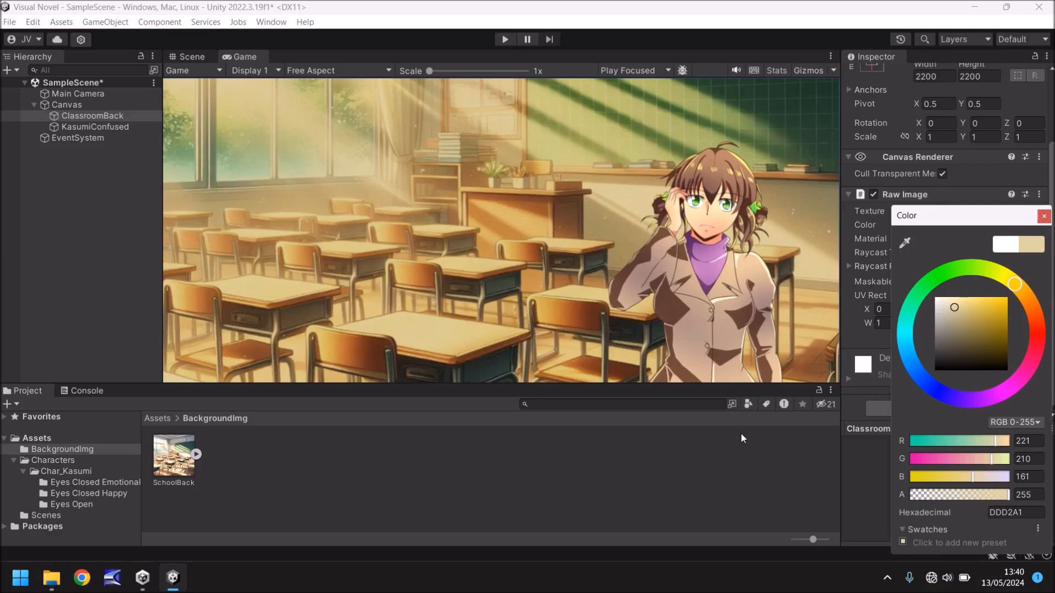
pyautogui.click(483, 468)
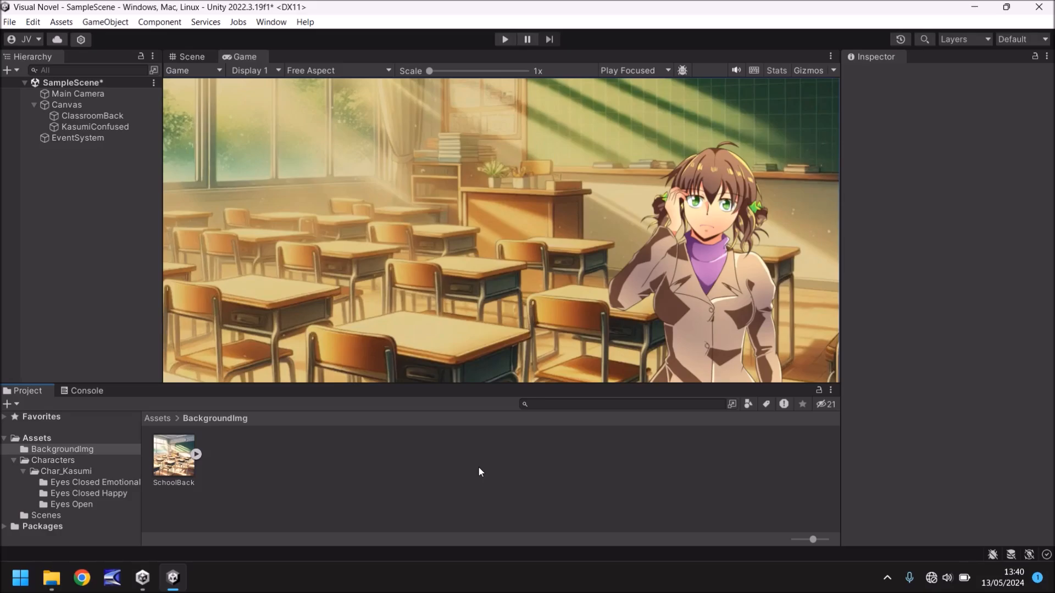
# Step: Create a new Audio folder under the top-level Assets folder and enter it
pyautogui.click(38, 436)
pyautogui.rightClick(330, 459)
pyautogui.moveTo(388, 88)
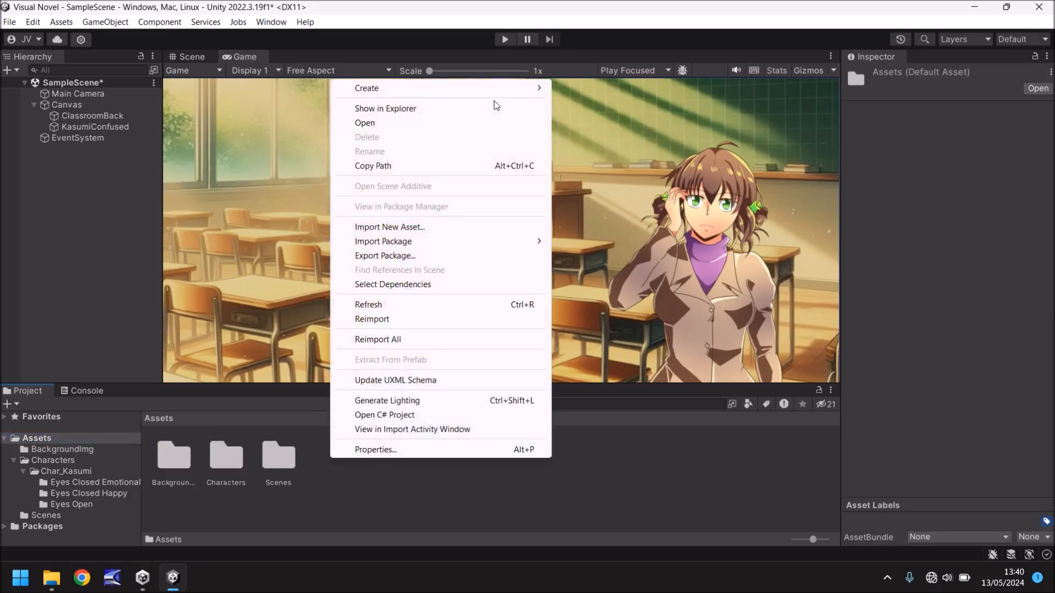
pyautogui.click(592, 32)
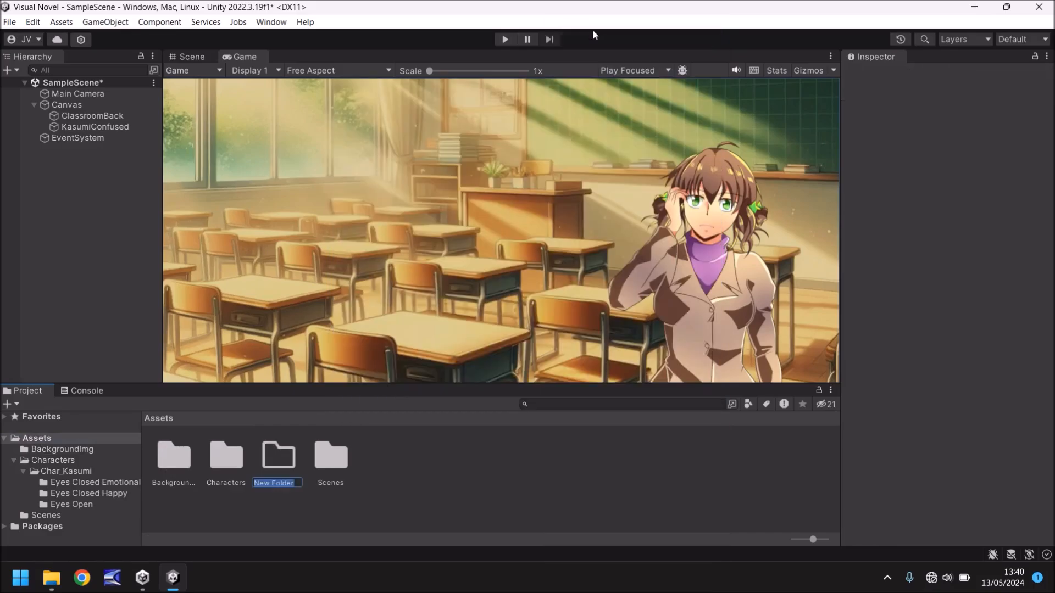
pyautogui.write('Aud')
pyautogui.write('io')
pyautogui.press('Return')
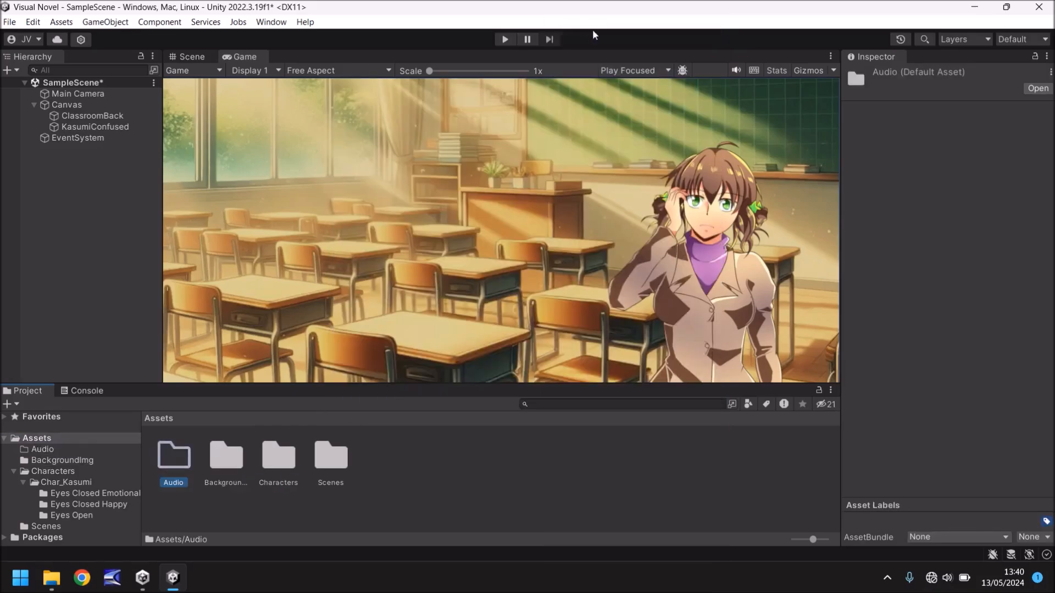
pyautogui.press('Return')
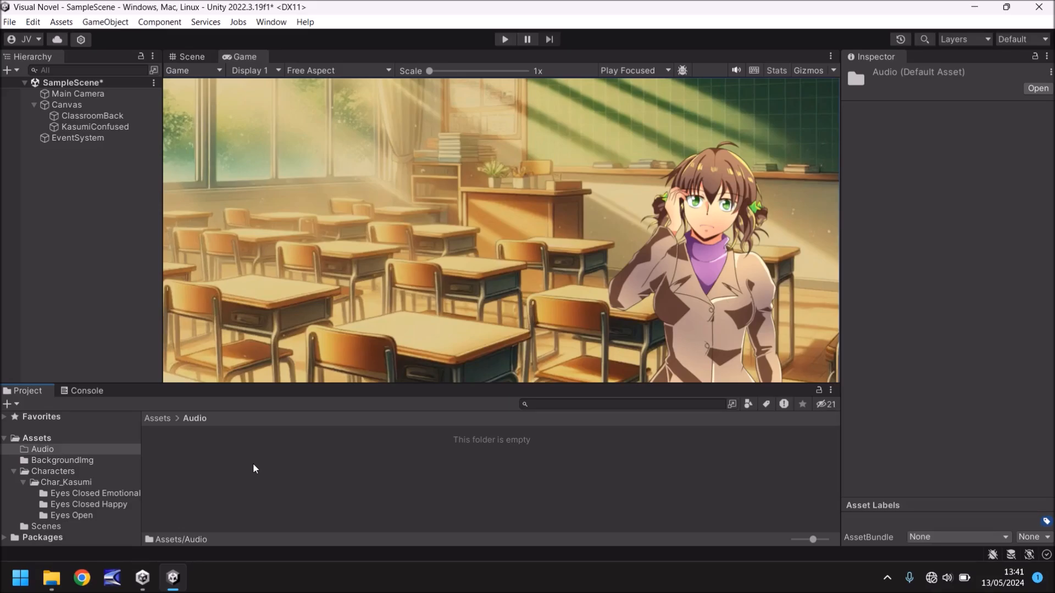
# Step: Create an empty BGM subfolder inside the Audio folder
pyautogui.rightClick(210, 466)
pyautogui.moveTo(322, 95)
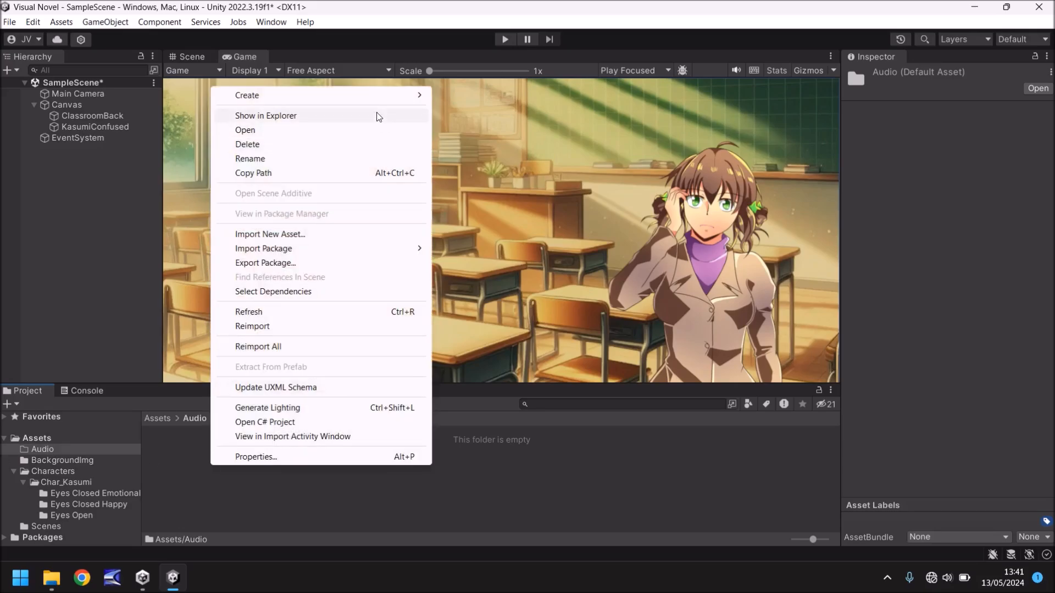
pyautogui.click(487, 32)
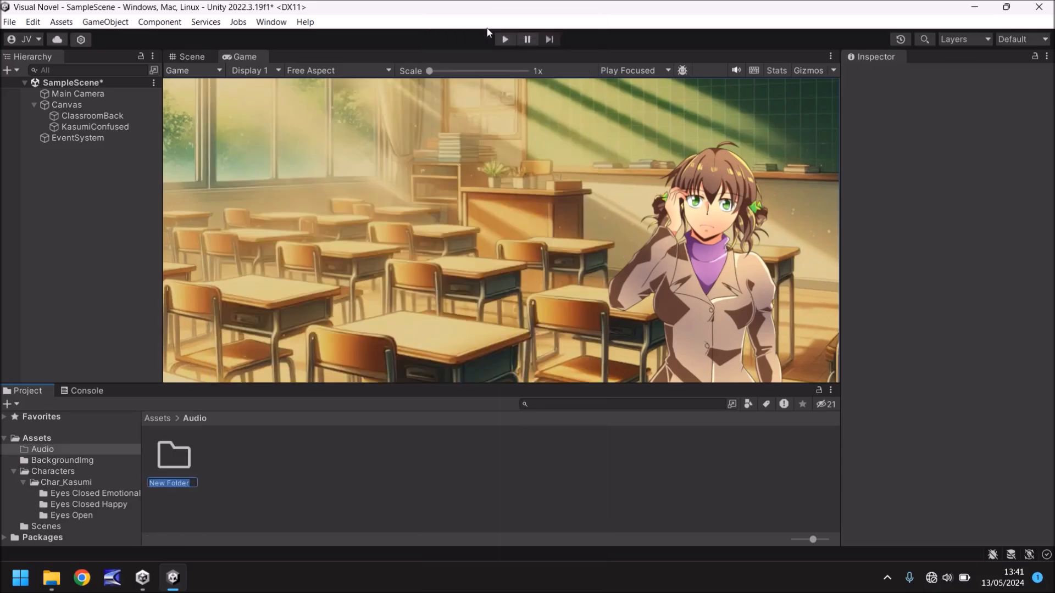
pyautogui.write('BG')
pyautogui.write('M')
pyautogui.press('Return')
pyautogui.press('Return')
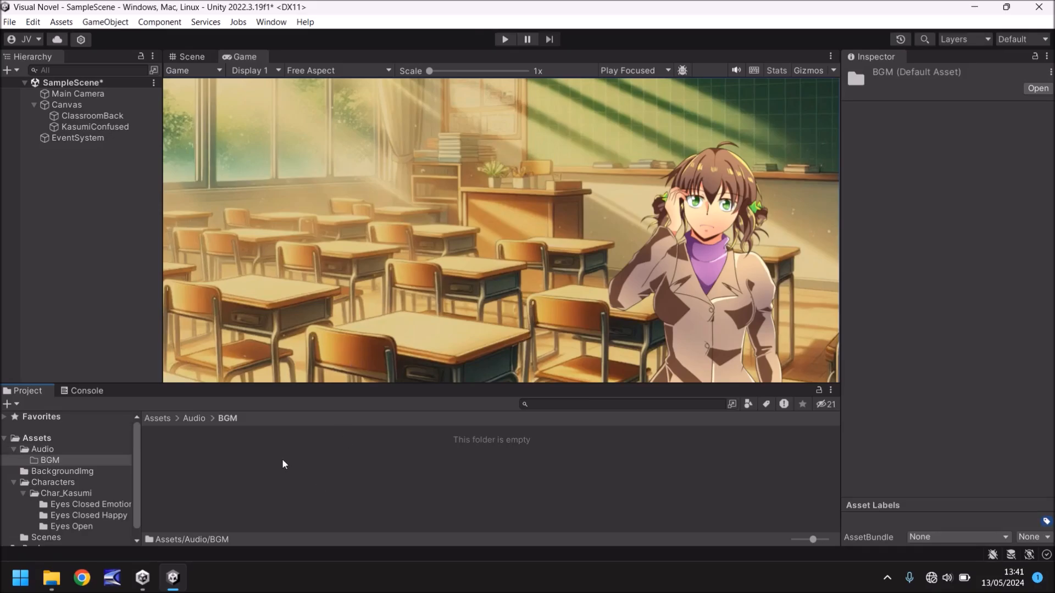
# Step: Drag the MP3 track from the Tutorial 003 window into Assets/Audio/BGM
pyautogui.click(53, 579)
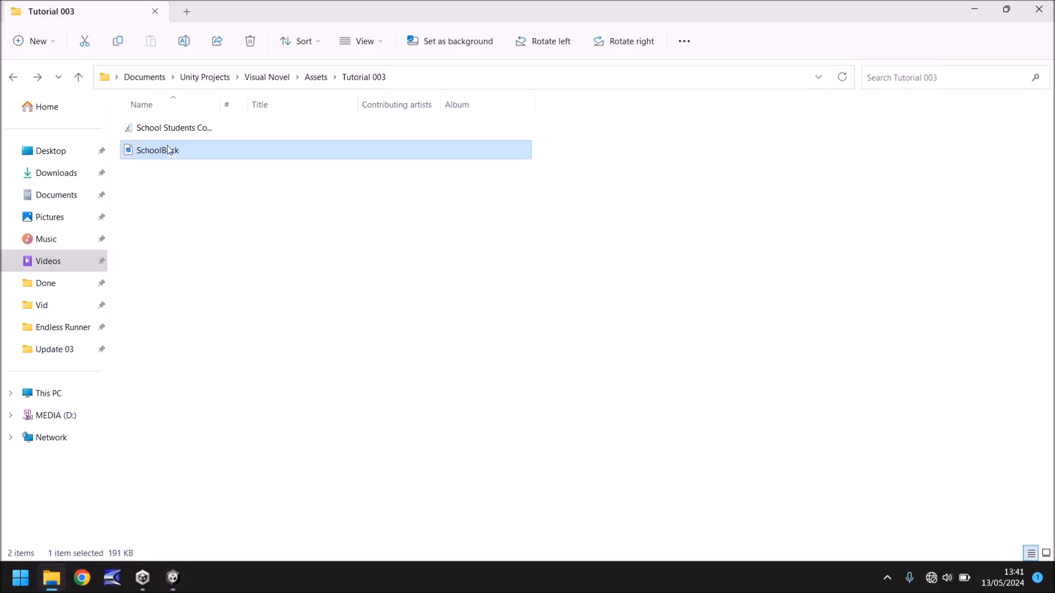
pyautogui.moveTo(160, 131)
pyautogui.mouseDown()
pyautogui.moveTo(224, 258)
pyautogui.moveTo(235, 490)
pyautogui.mouseUp()
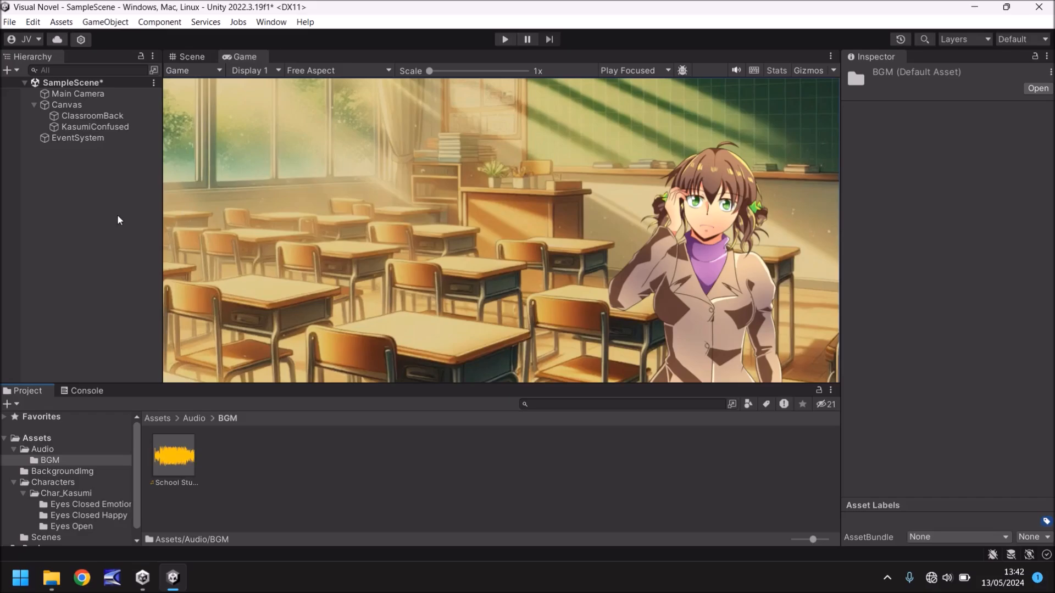
# Step: Create an empty scene object named Audio
pyautogui.click(109, 23)
pyautogui.click(118, 38)
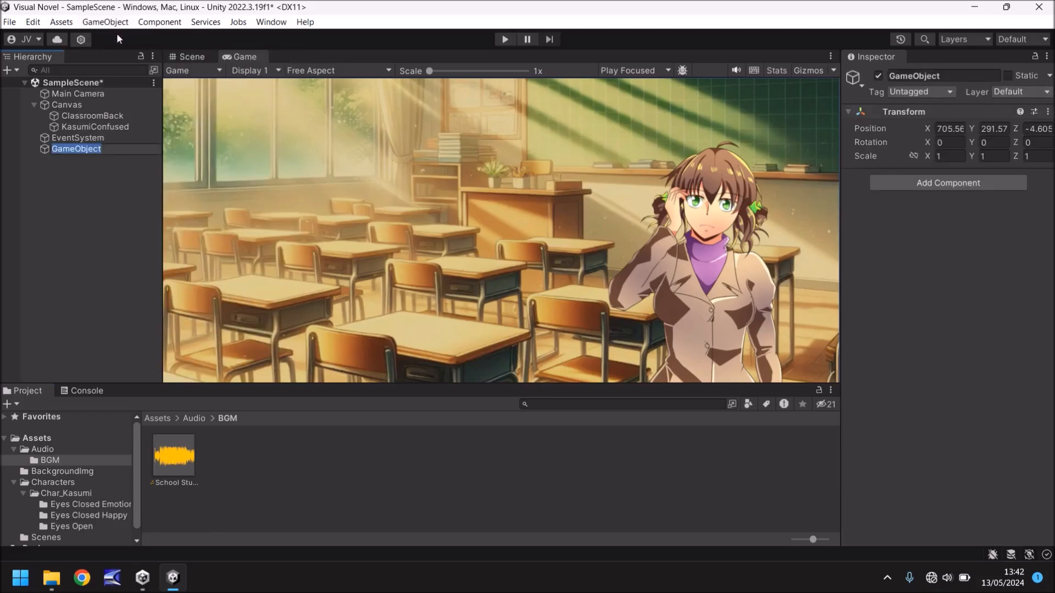
pyautogui.moveTo(76, 150)
pyautogui.write('Audio')
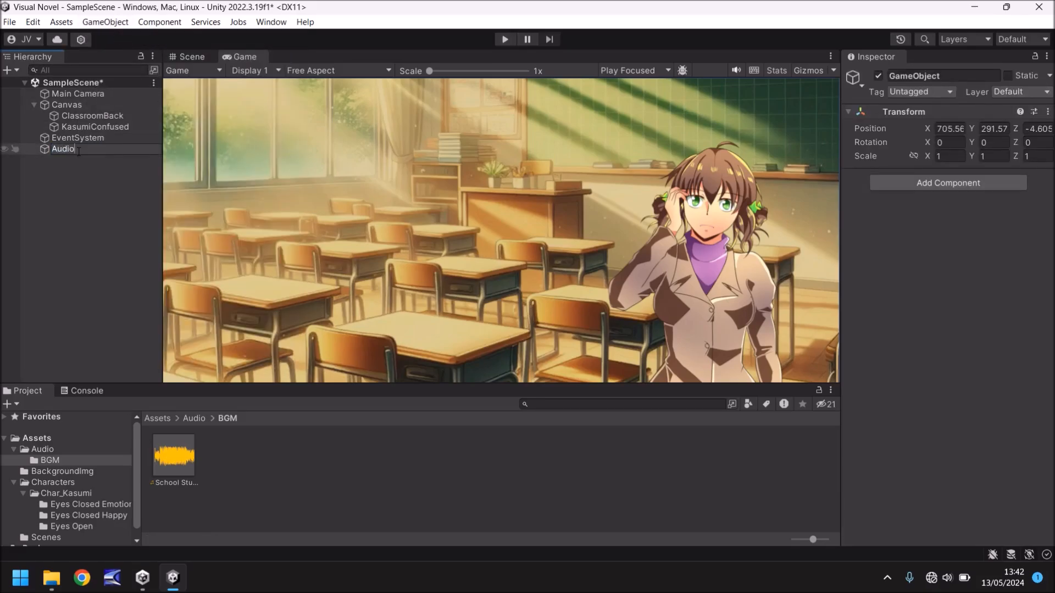
pyautogui.press('Return')
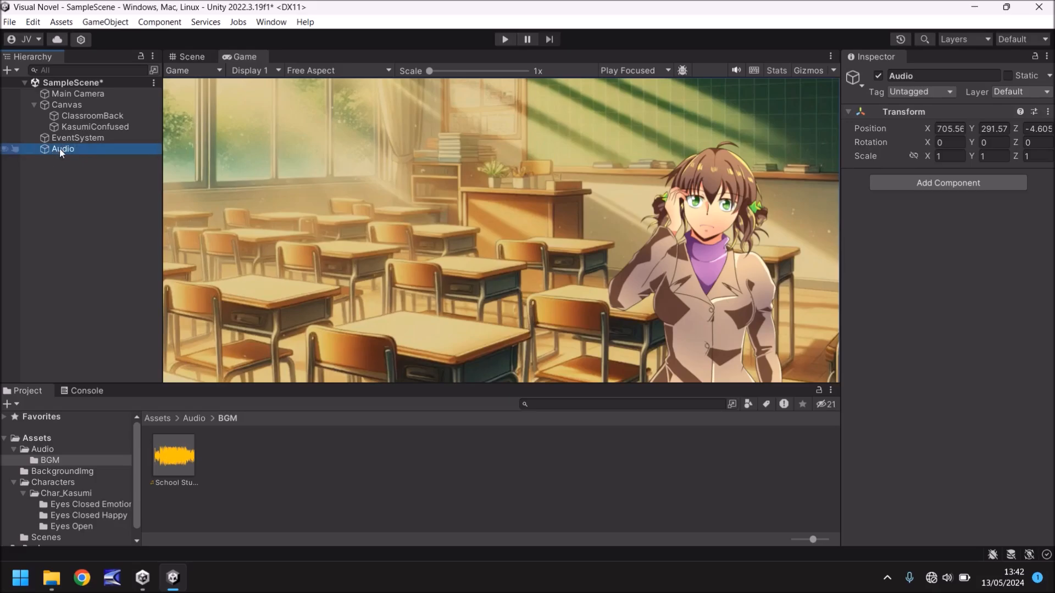
# Step: Add an empty child object named BGM under the Audio object
pyautogui.rightClick(61, 153)
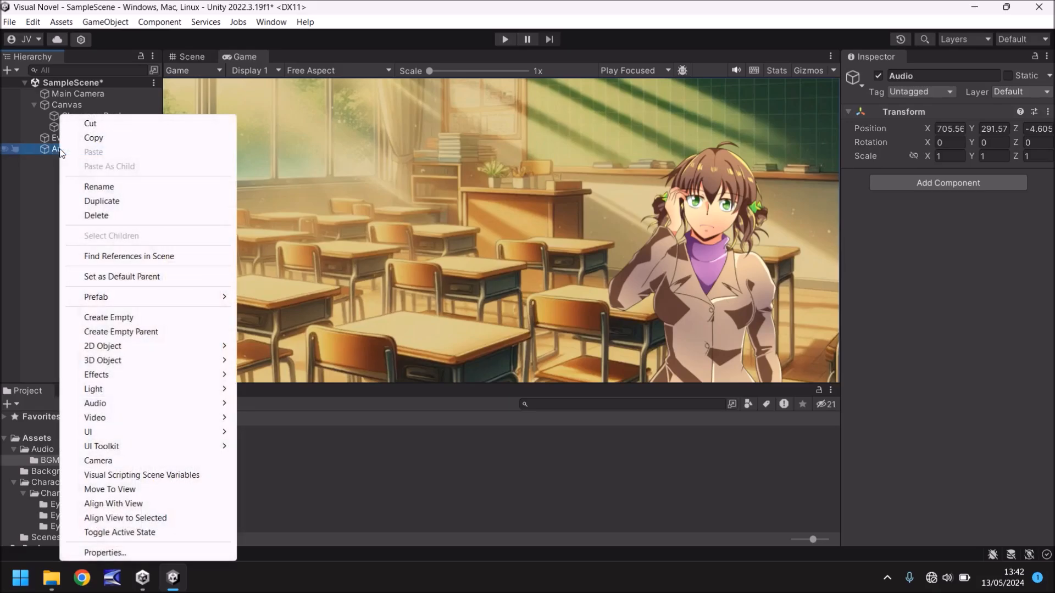
pyautogui.click(112, 317)
pyautogui.write('BGM')
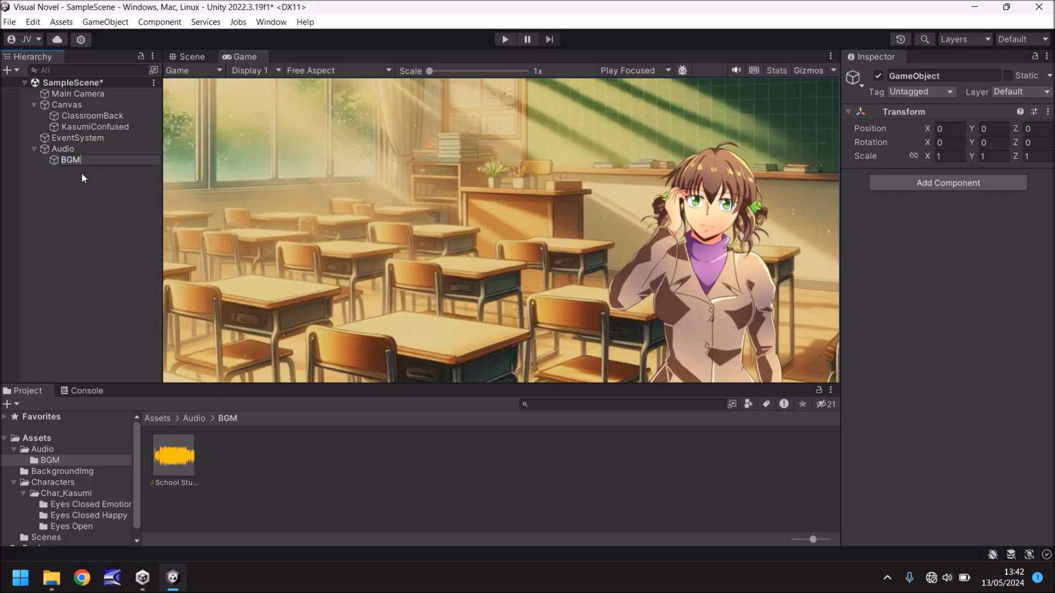
pyautogui.press('Return')
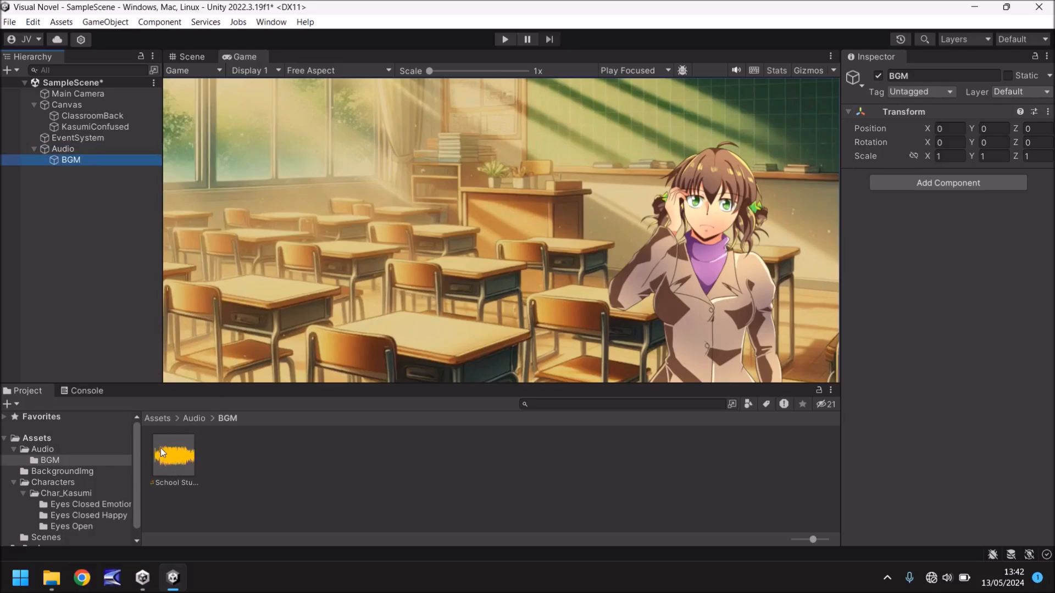
# Step: Drop the School Students clip onto BGM to add an Audio Source, then play and stop the scene
pyautogui.moveTo(171, 460); pyautogui.dragTo(74, 160)
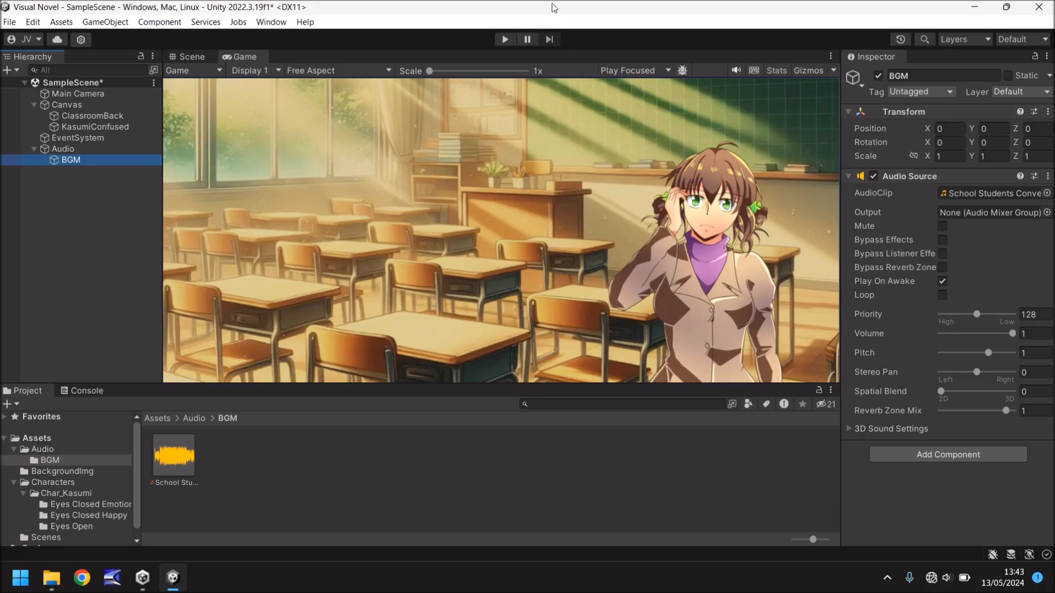
pyautogui.click(504, 40)
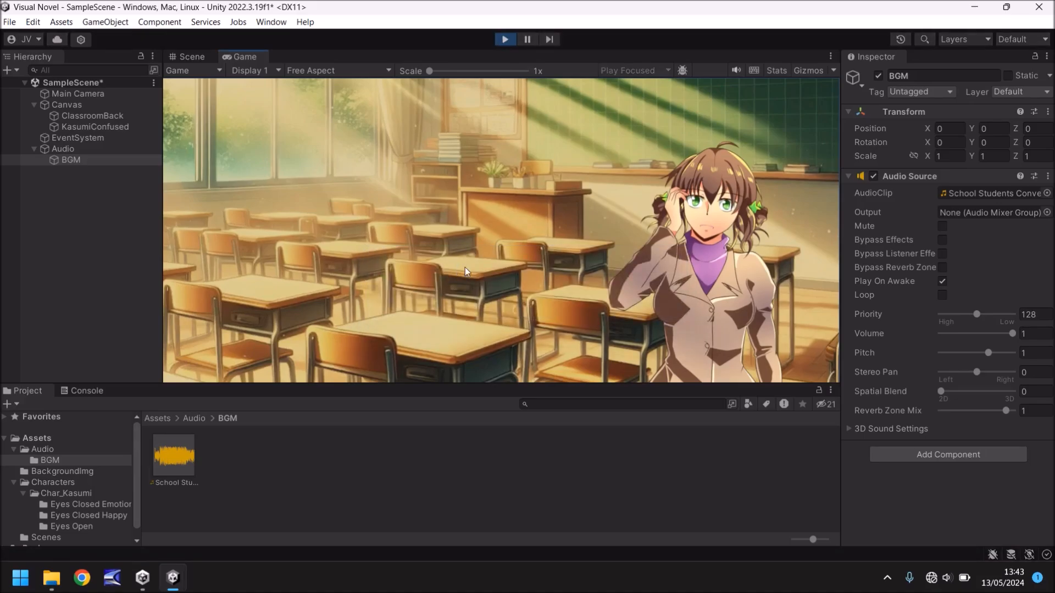
pyautogui.click(504, 38)
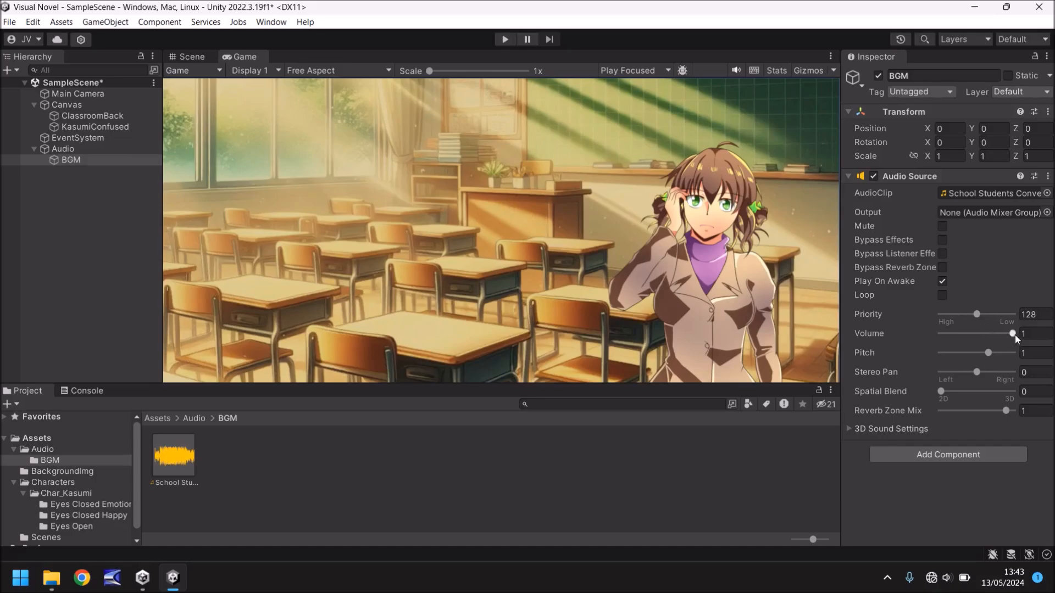
# Step: Drag the BGM Audio Source volume down to 0.314 and run the scene to hear it
pyautogui.moveTo(1013, 334)
pyautogui.mouseDown()
pyautogui.moveTo(961, 339)
pyautogui.moveTo(998, 355)
pyautogui.mouseUp()
pyautogui.moveTo(961, 338); pyautogui.dragTo(972, 336)
pyautogui.click(504, 39)
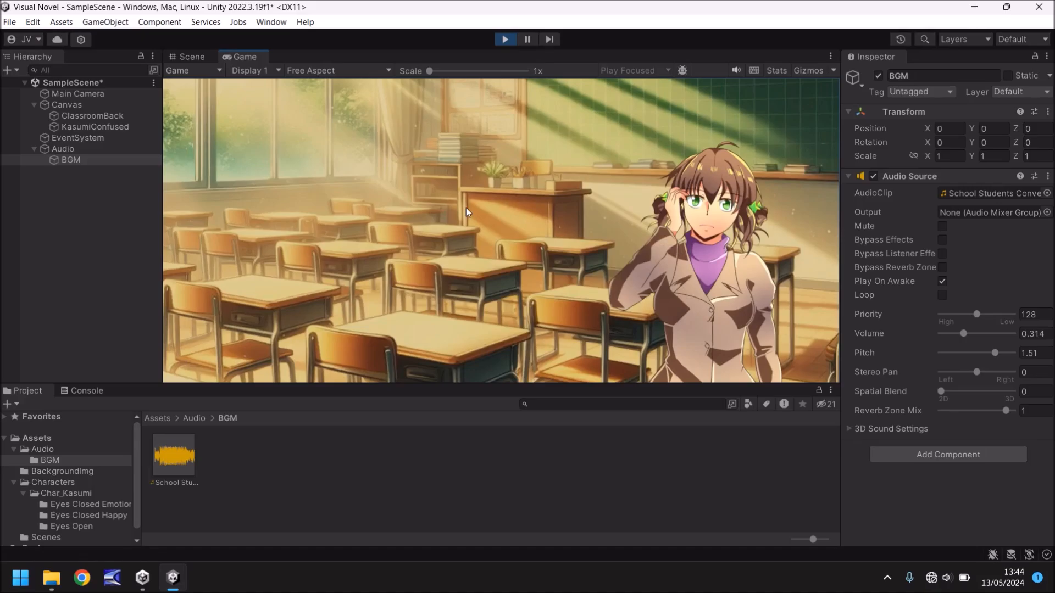
# Step: Re-enter the BGM pitch as 0.9 and test it in a play run
pyautogui.click(506, 39)
pyautogui.click(1031, 352)
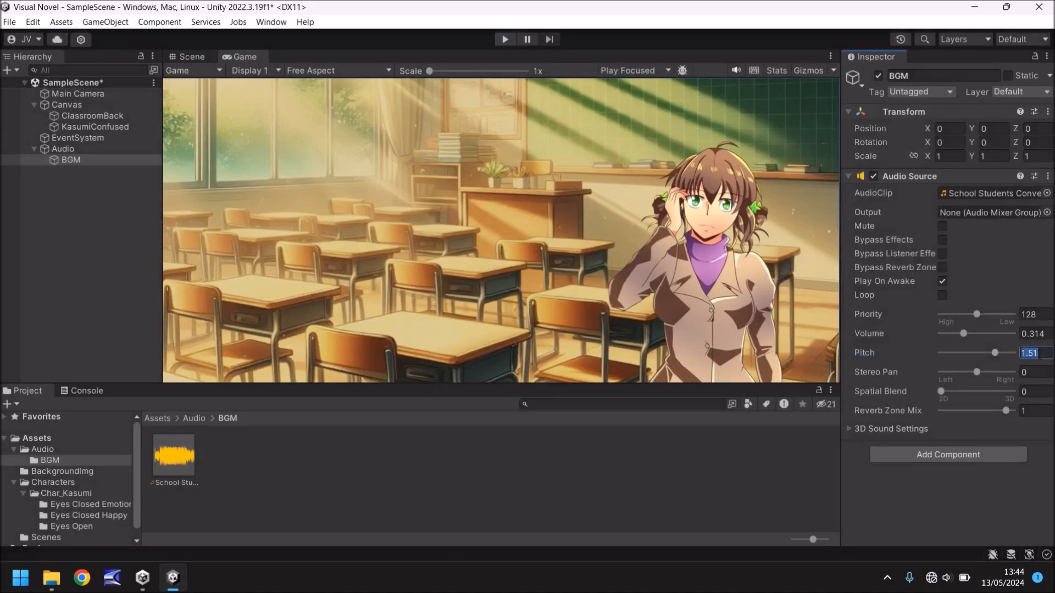
pyautogui.write('1')
pyautogui.press('BackSpace')
pyautogui.write('0.9')
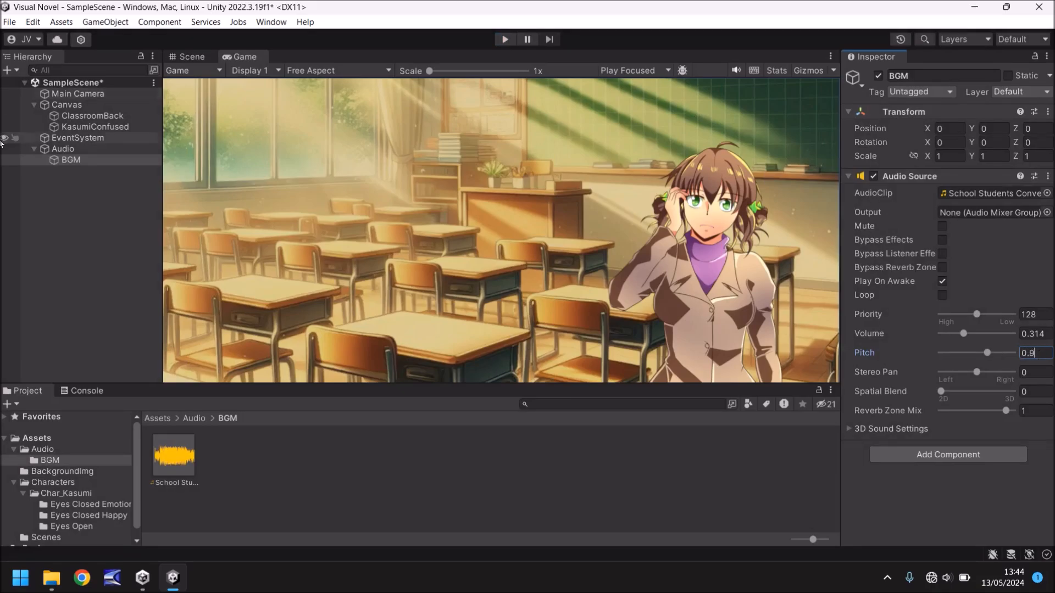
pyautogui.click(504, 39)
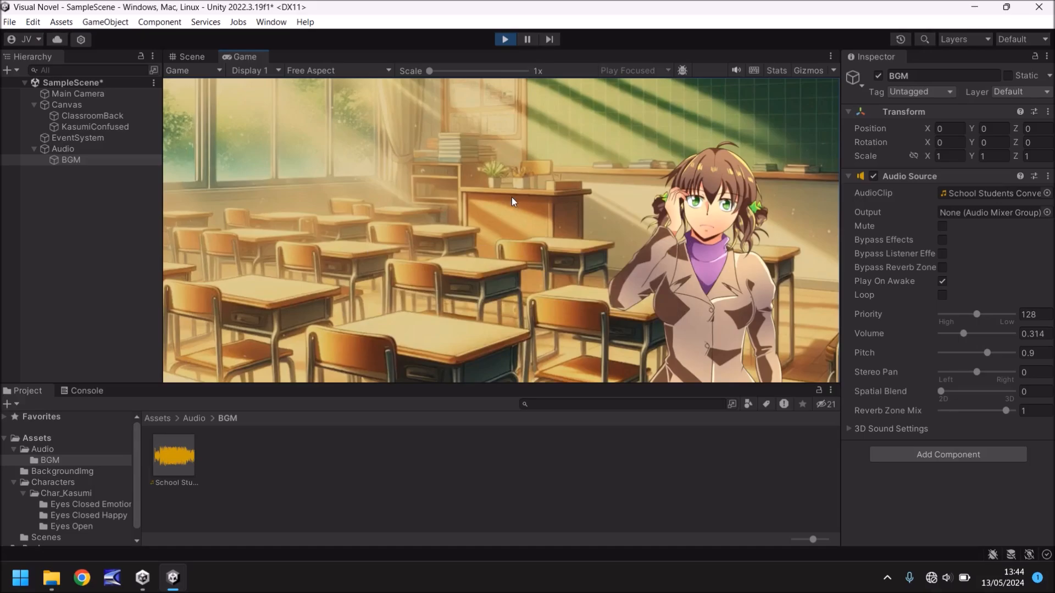
pyautogui.click(502, 43)
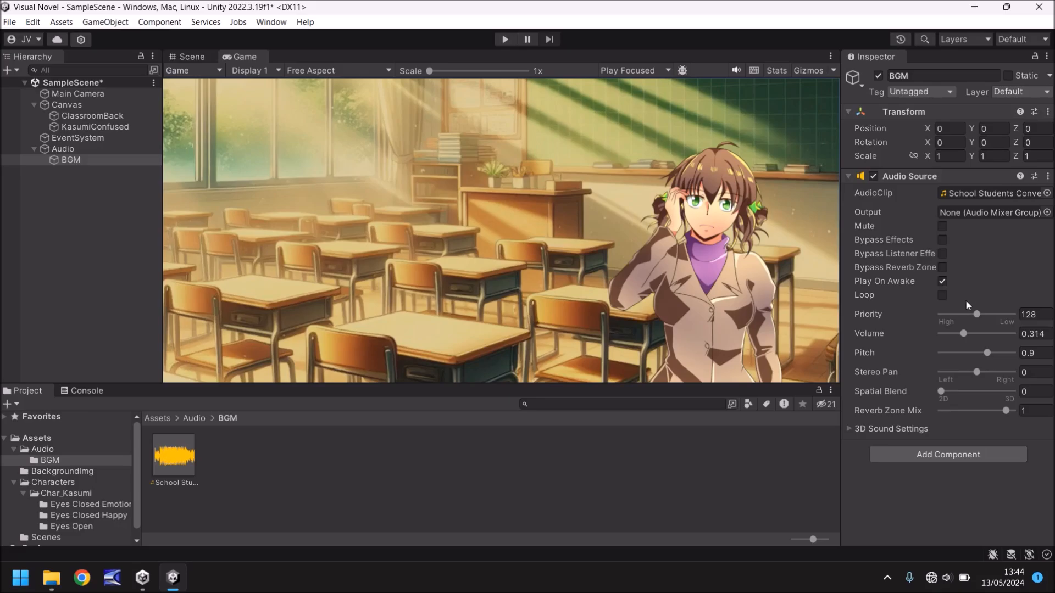
# Step: Enable the Loop option on the BGM Audio Source
pyautogui.click(943, 294)
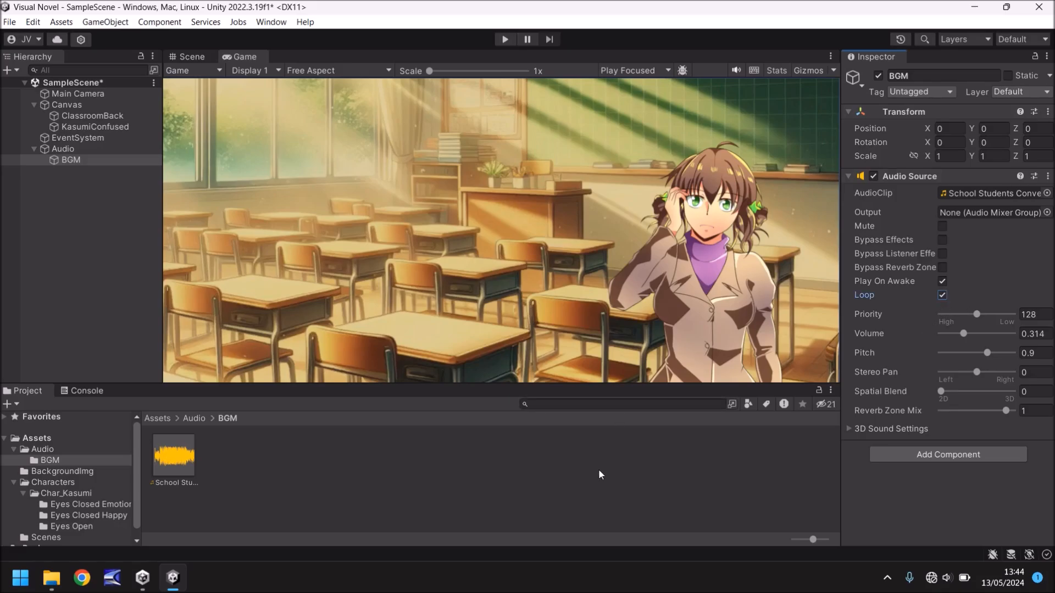